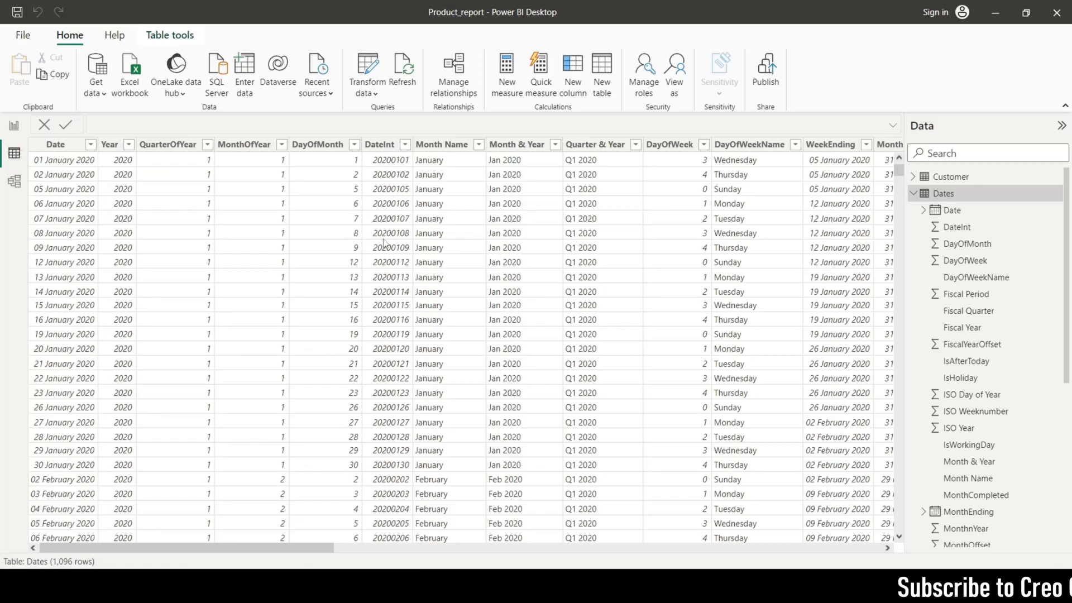
Display the Sales table's data and look over its rows.
scroll(956, 380, "down", 5)
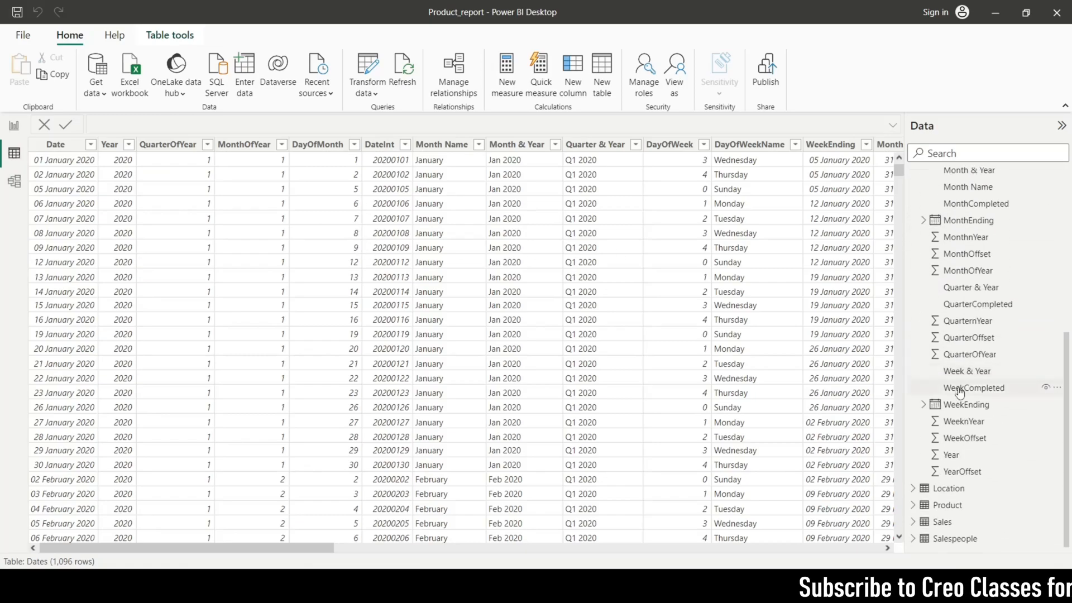
left_click(943, 522)
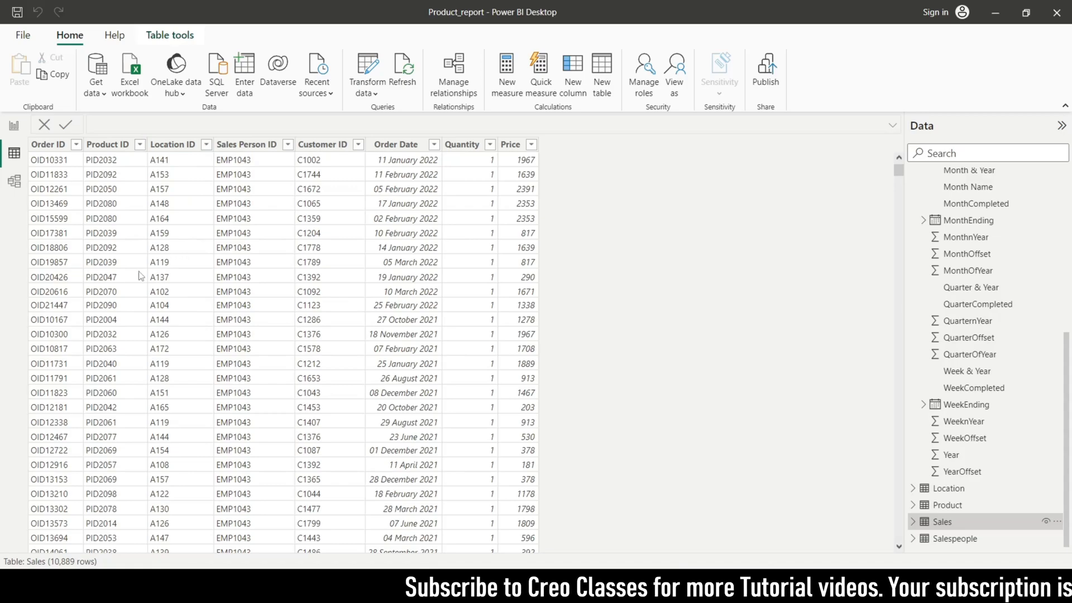
scroll(162, 460, "down", 5)
scroll(162, 460, "up", 5)
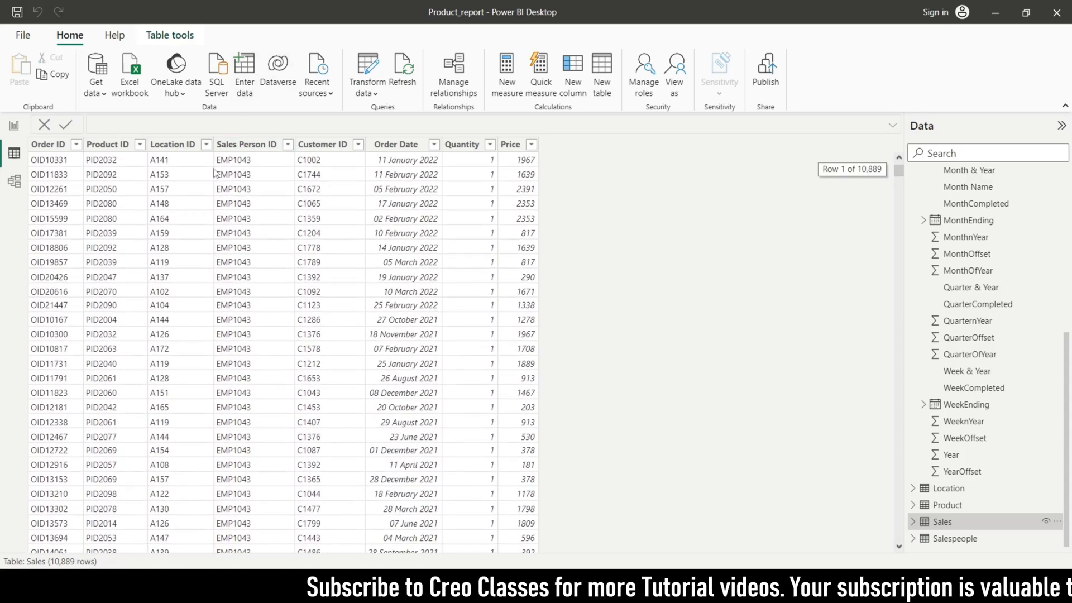
Filter the Sales table's Location ID column to show only A132.
left_click(206, 145)
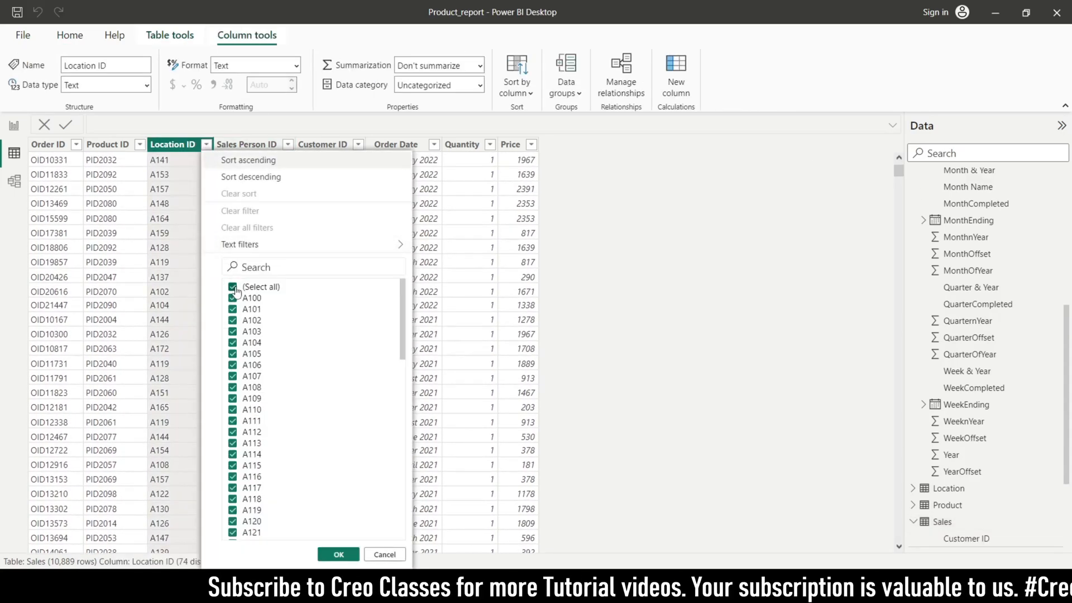
left_click(261, 286)
left_click(276, 266)
type("13")
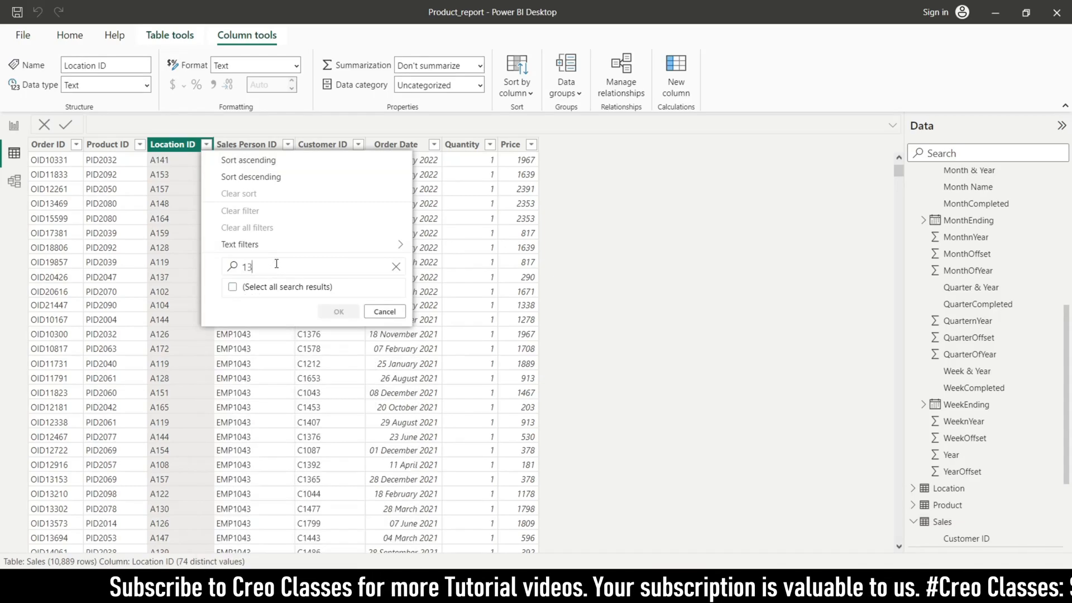
key("BackSpace")
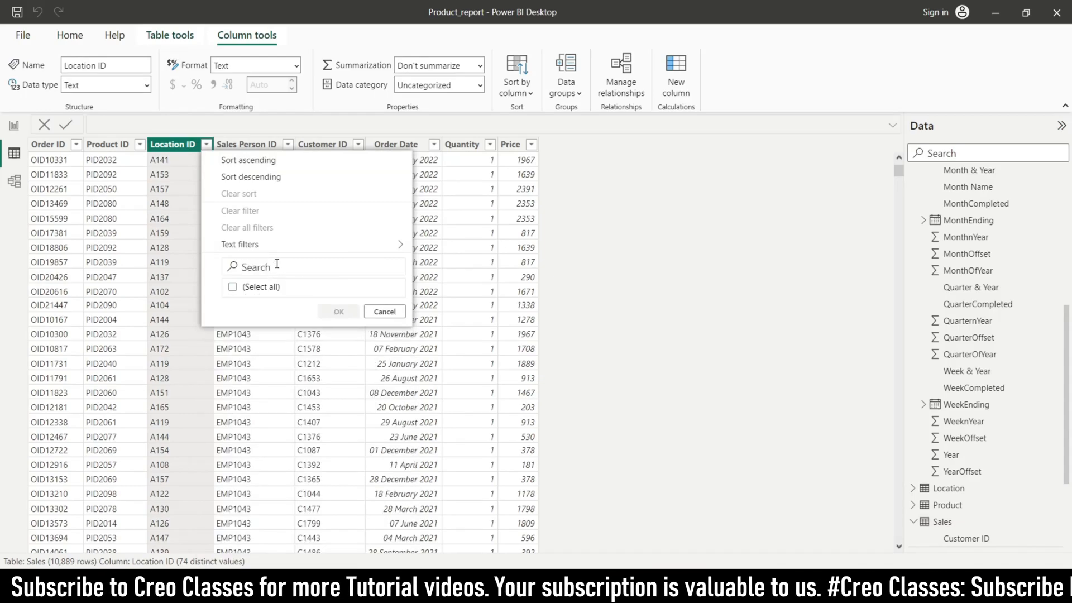
type("A132")
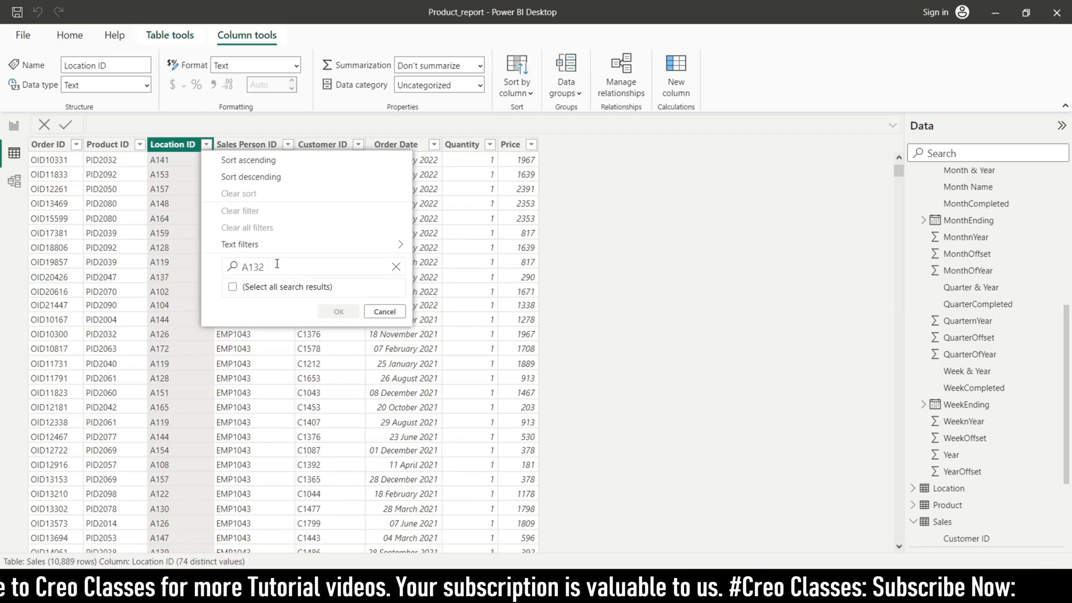
left_click(232, 298)
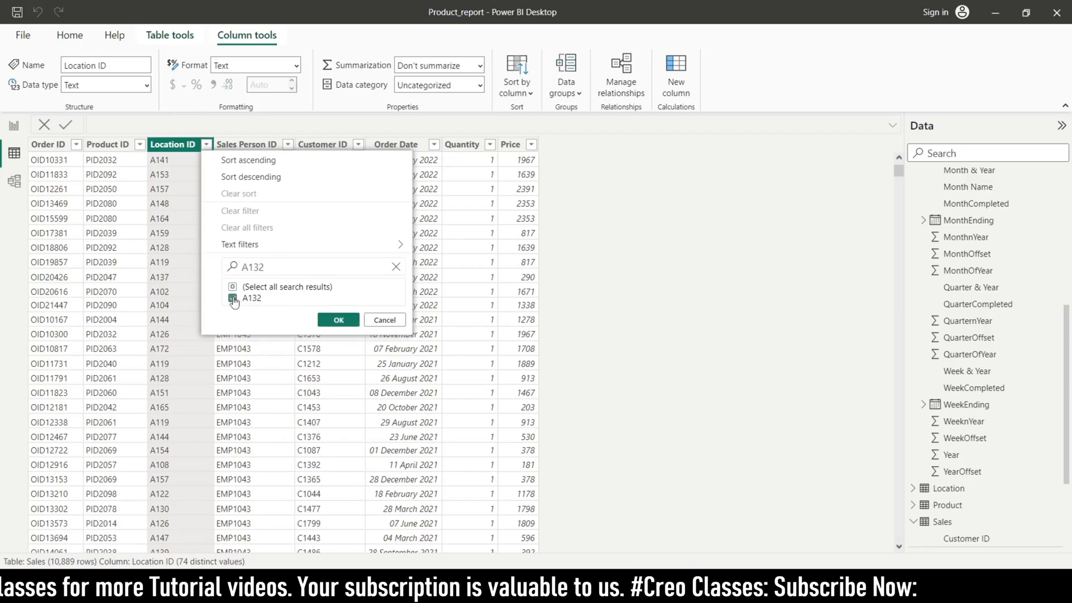
left_click(338, 320)
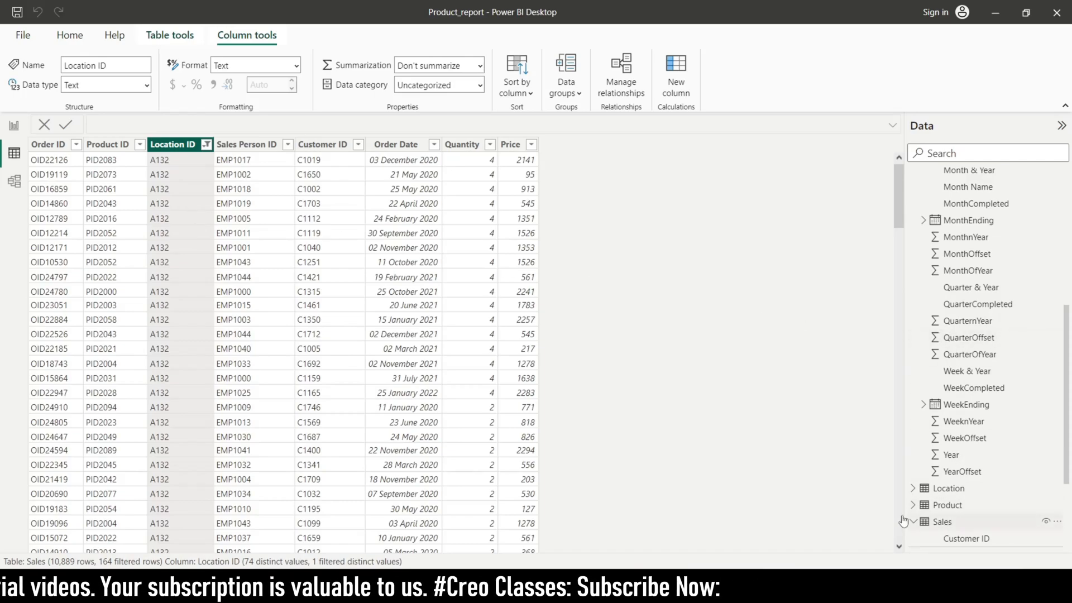
Examine how often A132 occurs in the filtered Sales rows and compare this with the Location–Sales relationship in the model diagram.
scroll(177, 327, "down", 15)
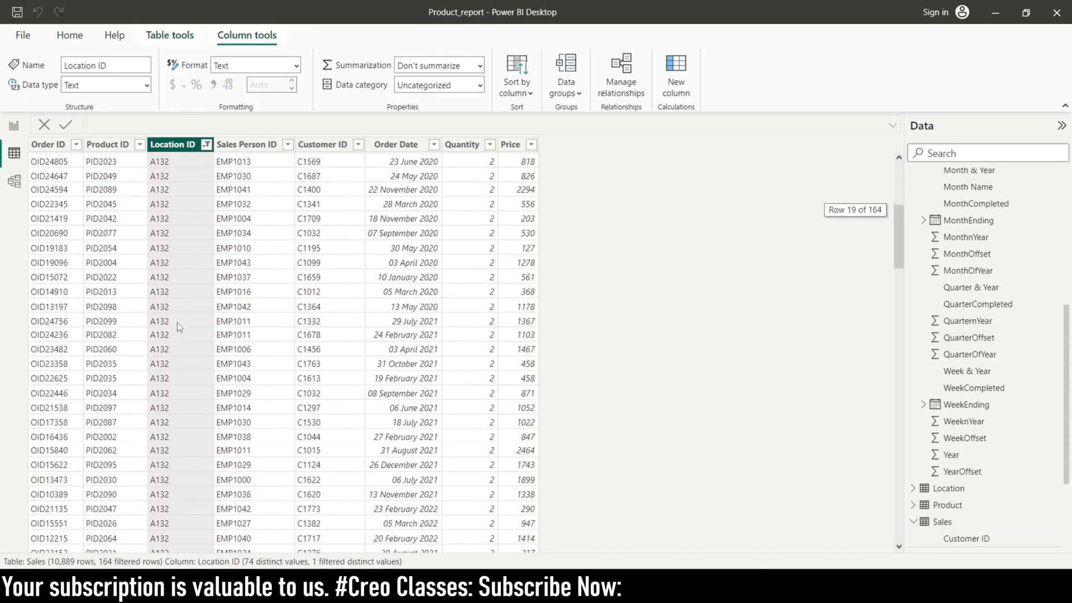
scroll(179, 339, "down", 10)
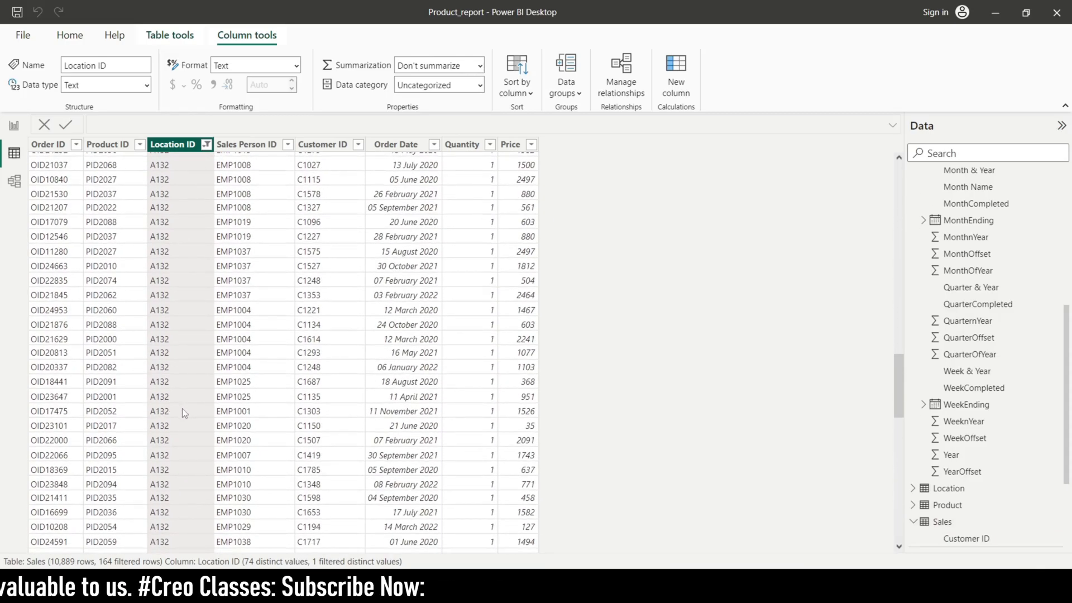
scroll(182, 408, "down", 15)
scroll(184, 419, "up", 15)
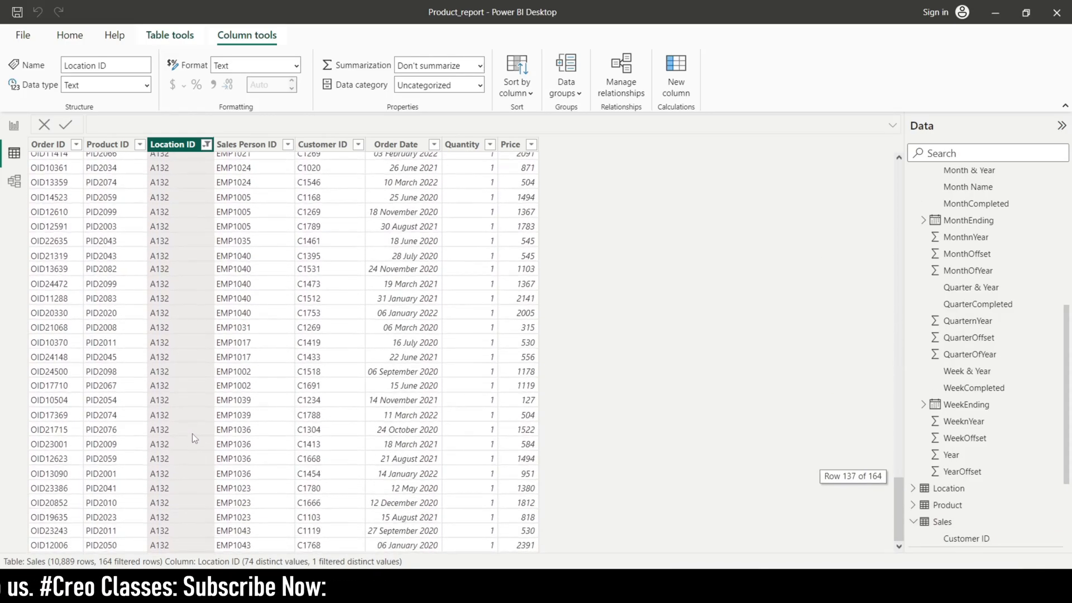
scroll(196, 341, "up", 20)
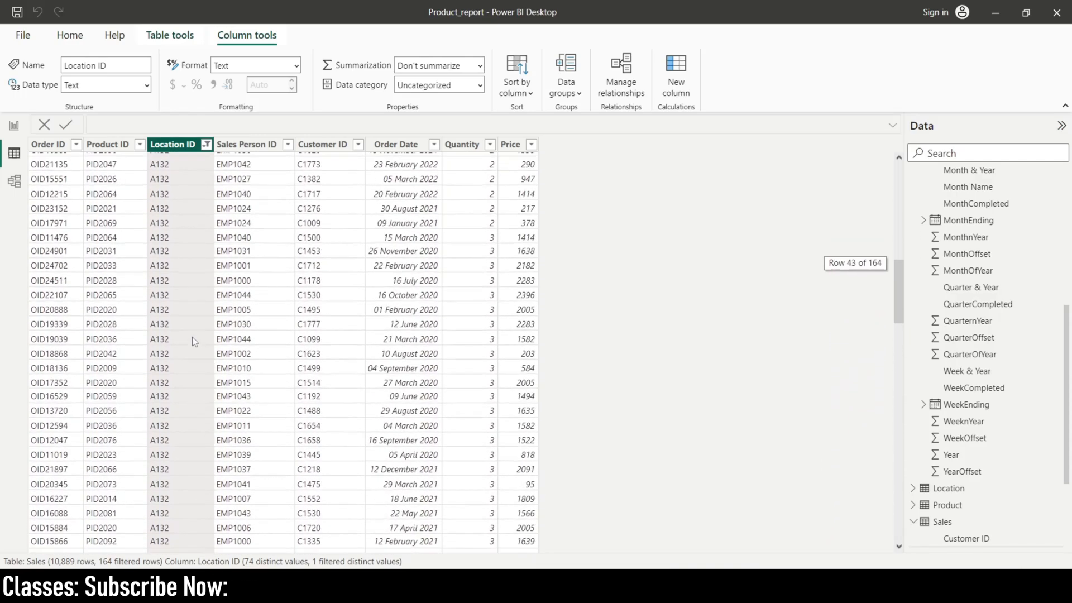
scroll(164, 220, "up", 1)
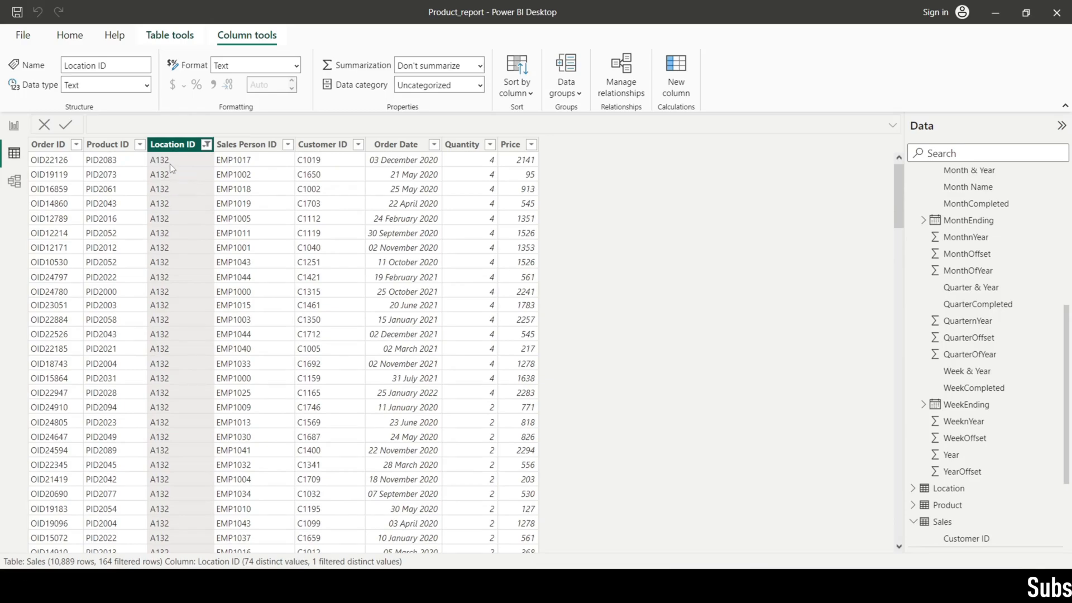
left_click(14, 181)
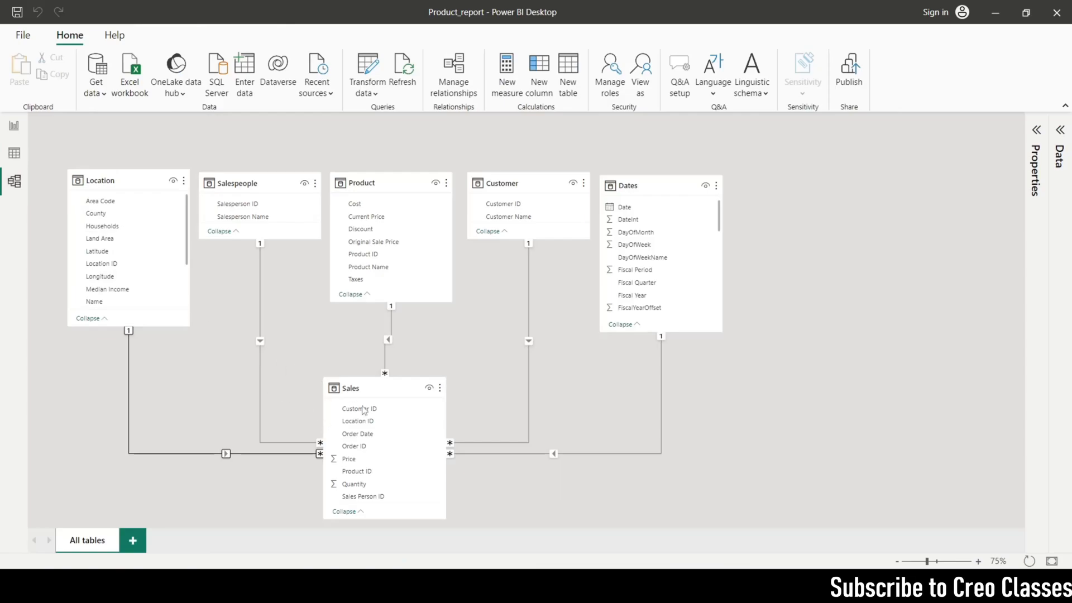
mouse_move(351, 391)
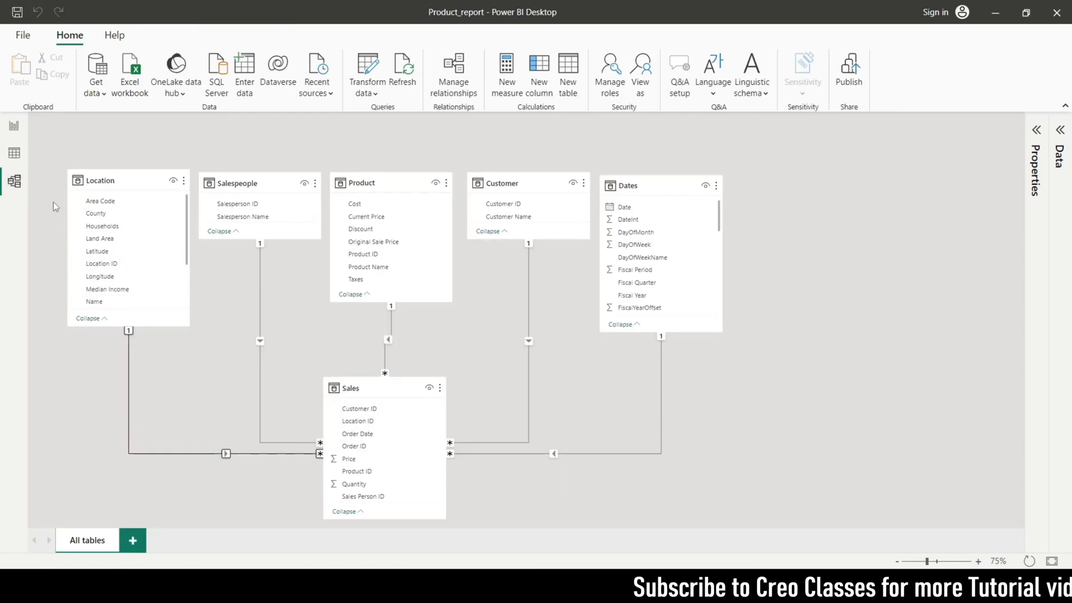
left_click(14, 153)
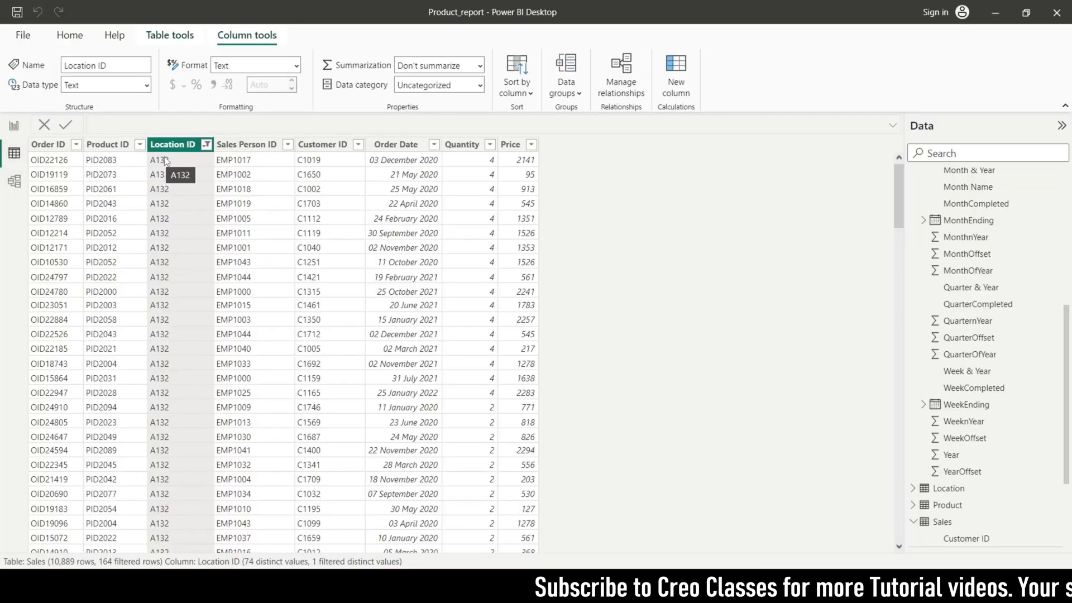
left_click_drag(899, 196, 899, 170)
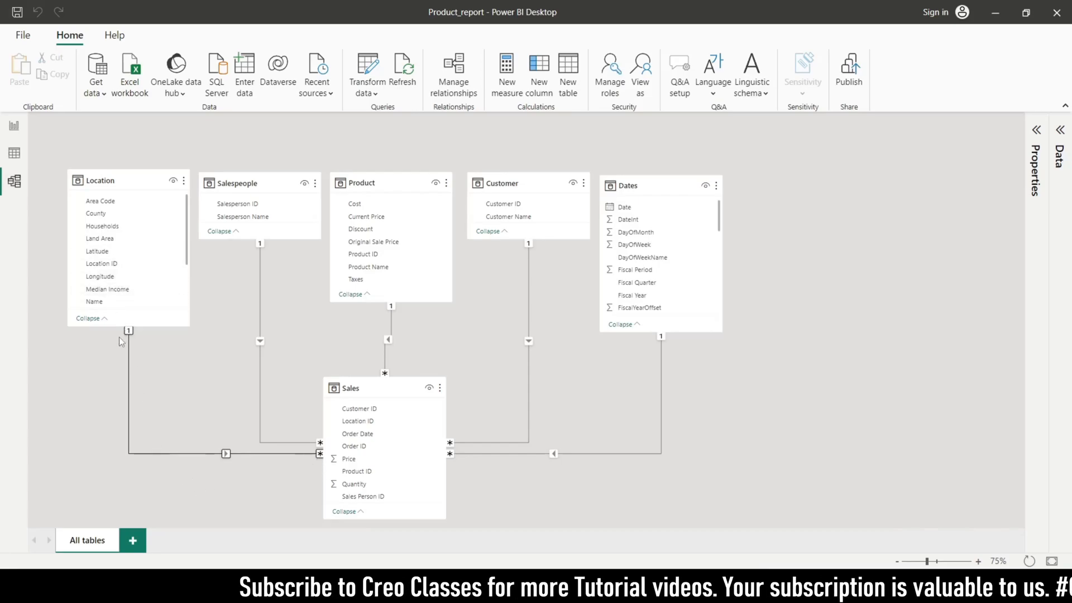
Reset the Sales table's Location ID filter to include all values.
left_click(9, 161)
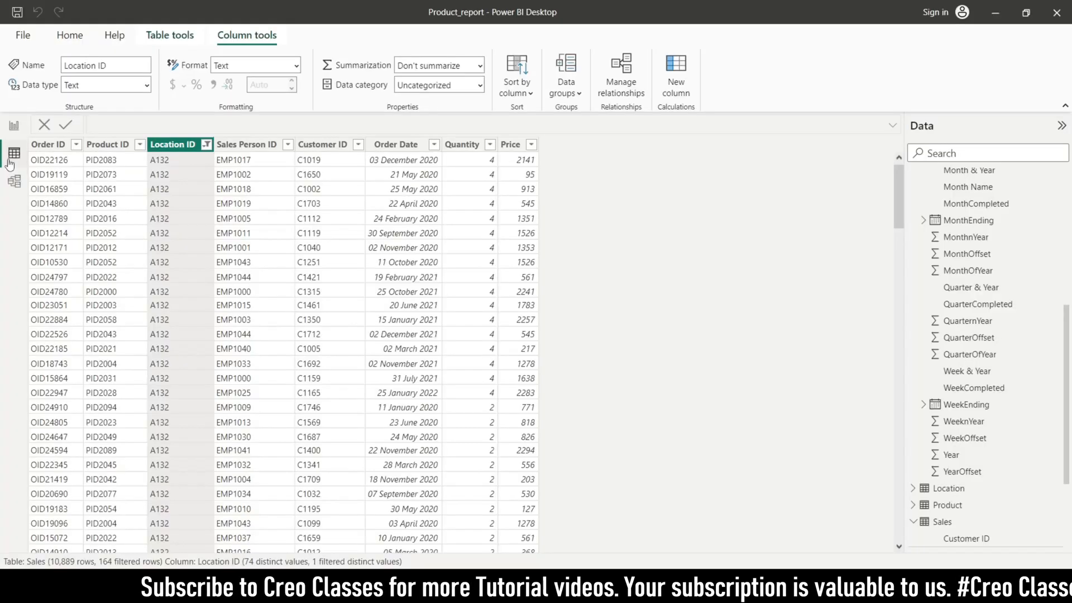
left_click(206, 144)
left_click(244, 275)
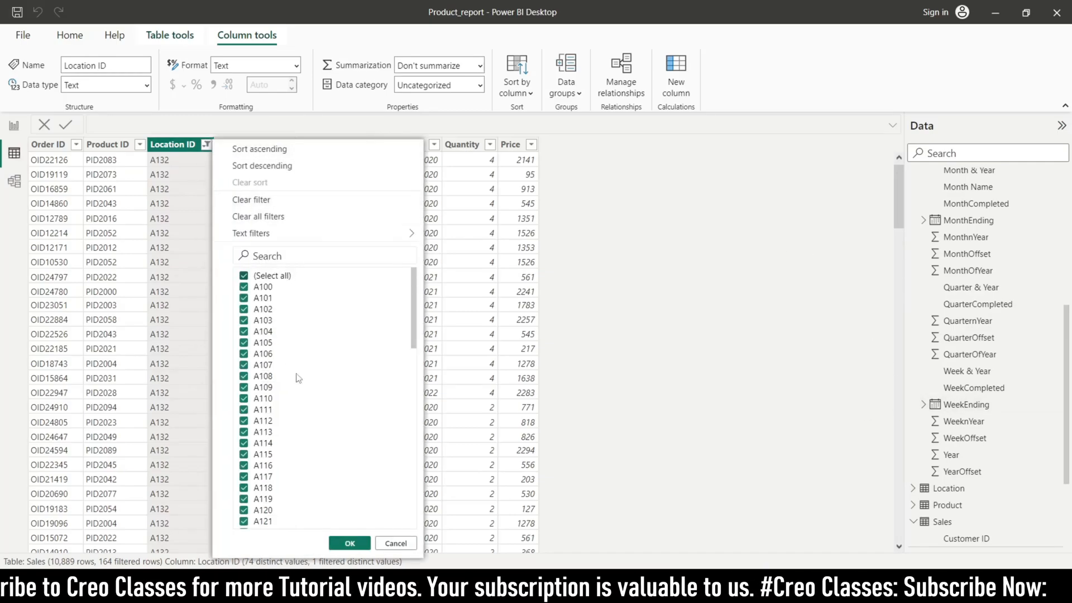
left_click(349, 543)
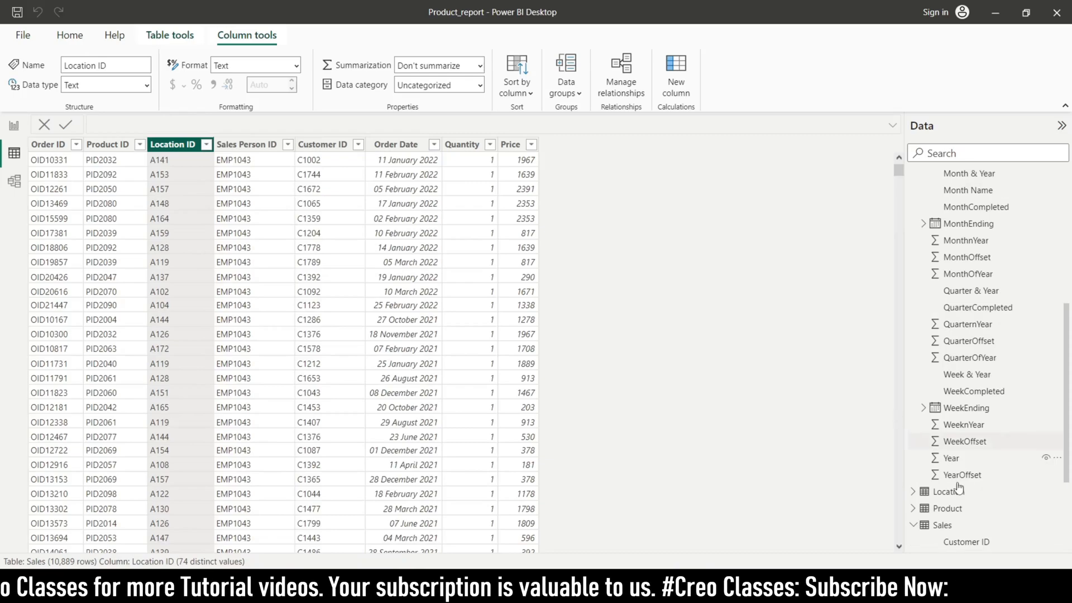
Display the Location table's data and filter its Location ID column to show only A132.
left_click(913, 355)
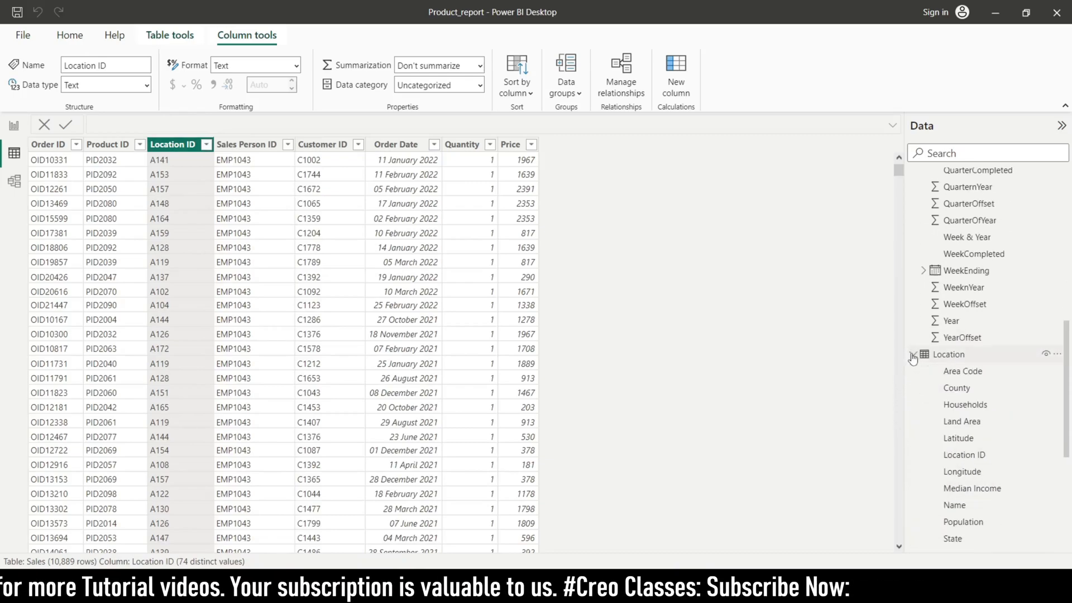
left_click(961, 460)
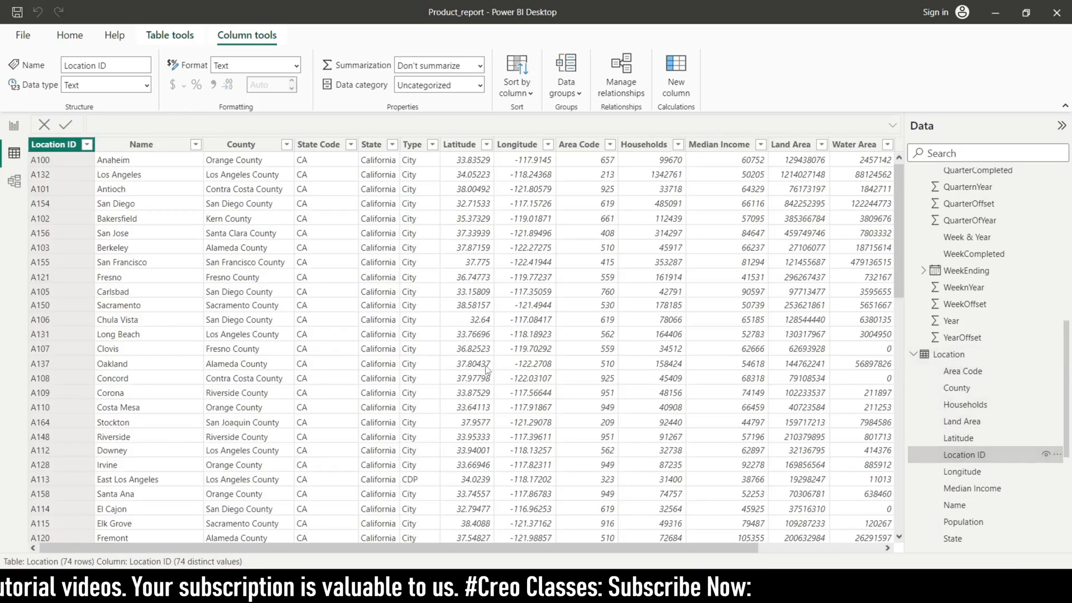
left_click(87, 145)
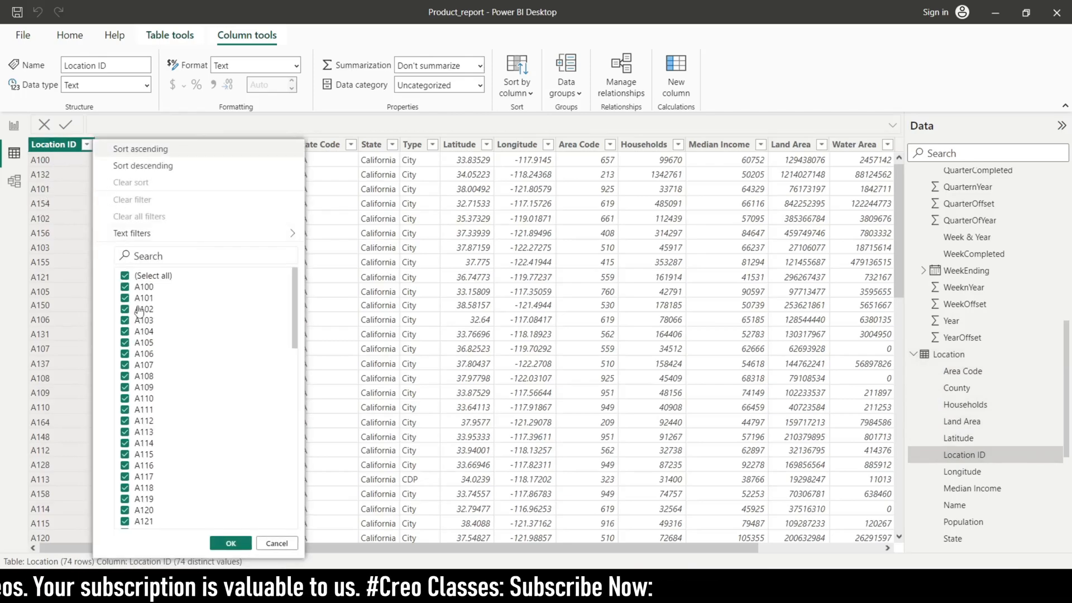
left_click(125, 276)
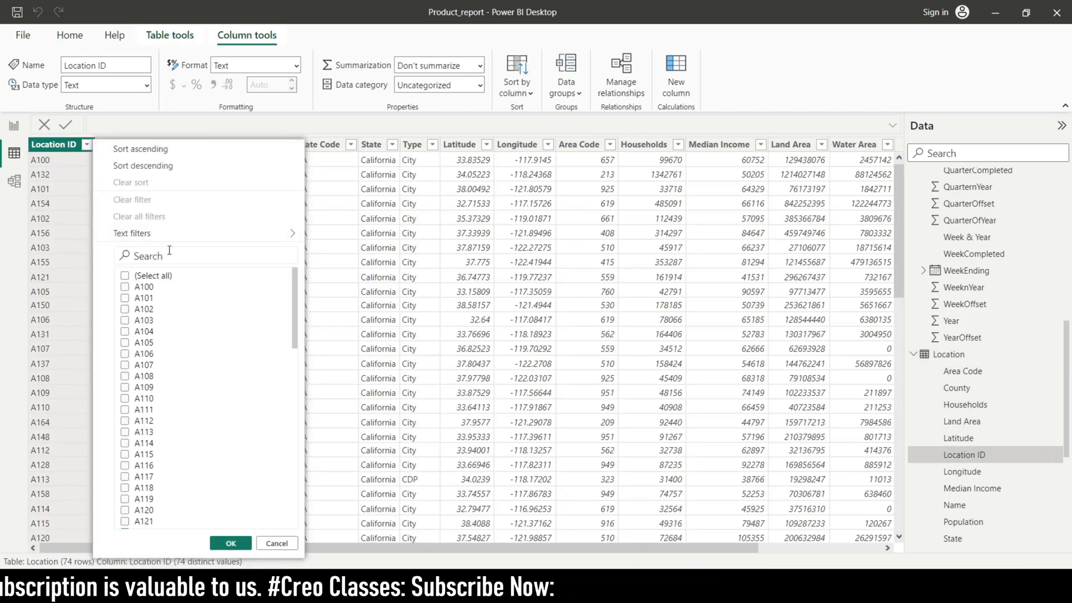
left_click(169, 250)
type("A")
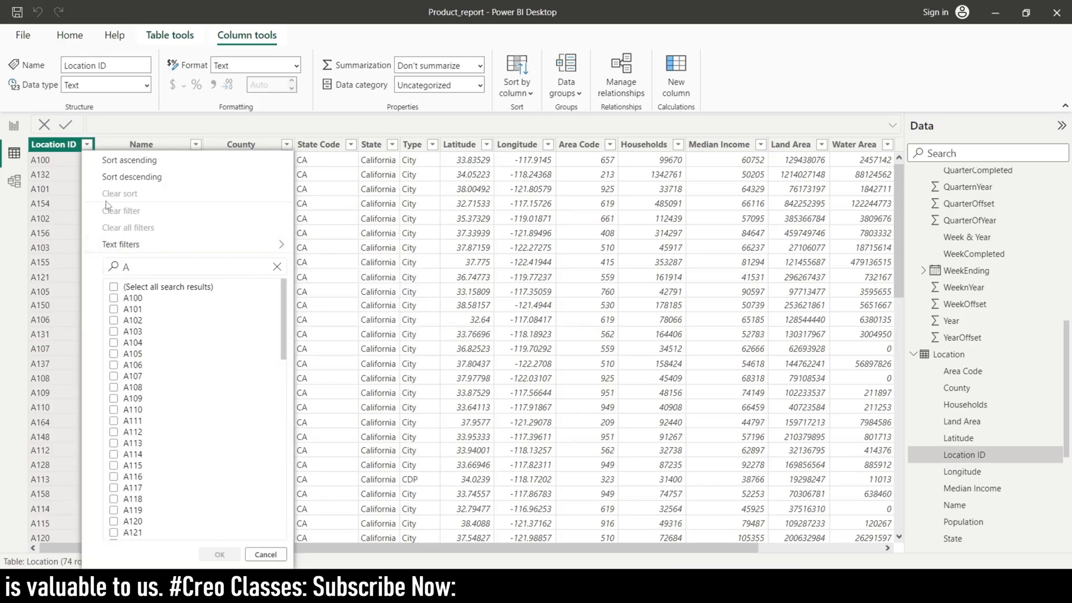
type("1")
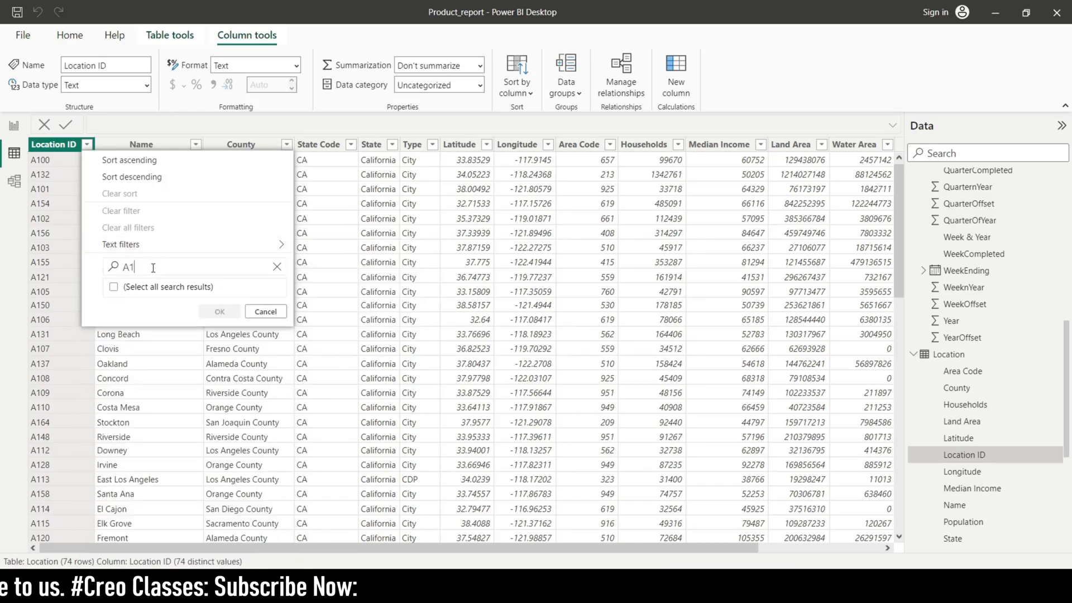
type("32")
left_click(114, 299)
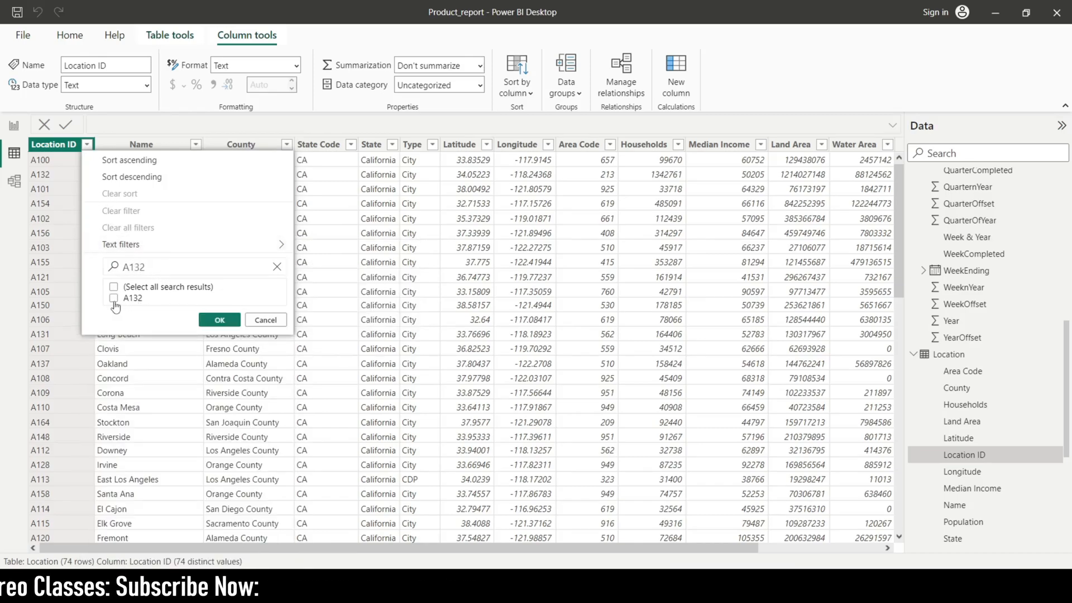
left_click(202, 320)
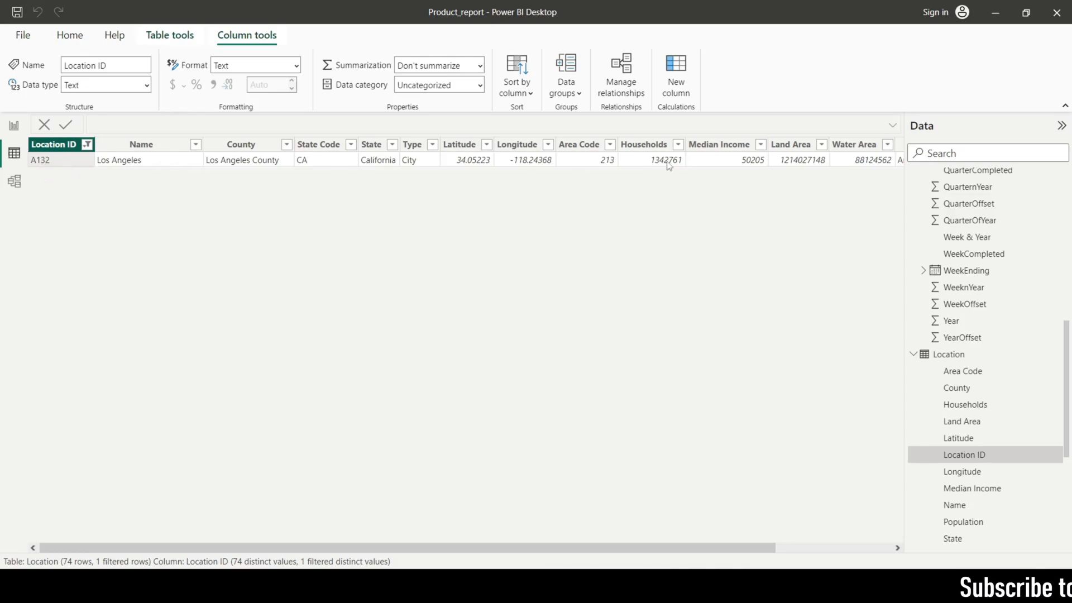
Check the Location–Sales relationship in the model diagram and reset the Location table's Location ID filter to all values.
left_click(15, 182)
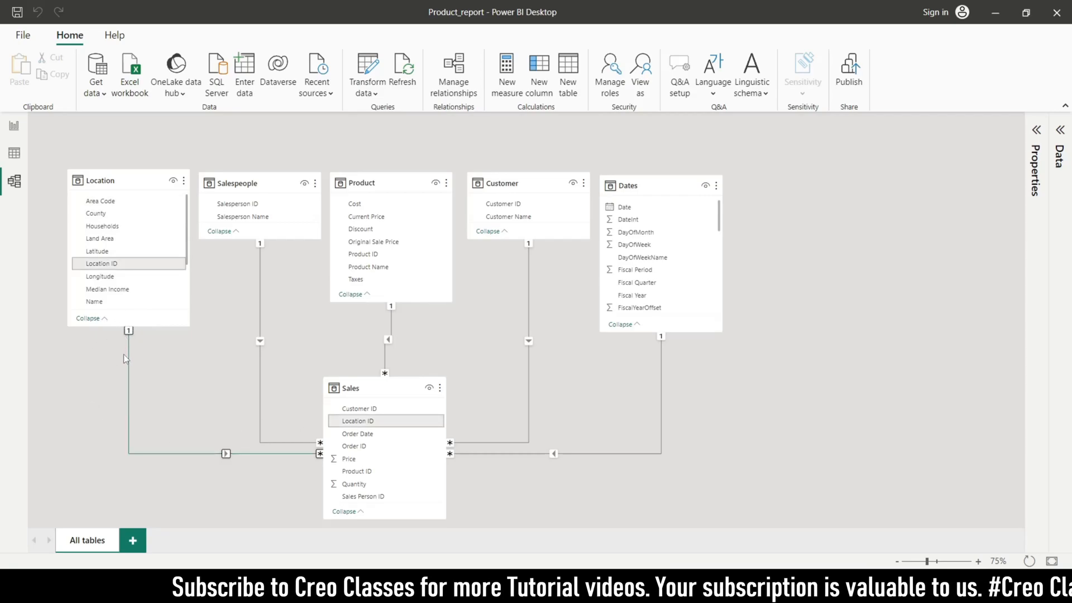
left_click(13, 152)
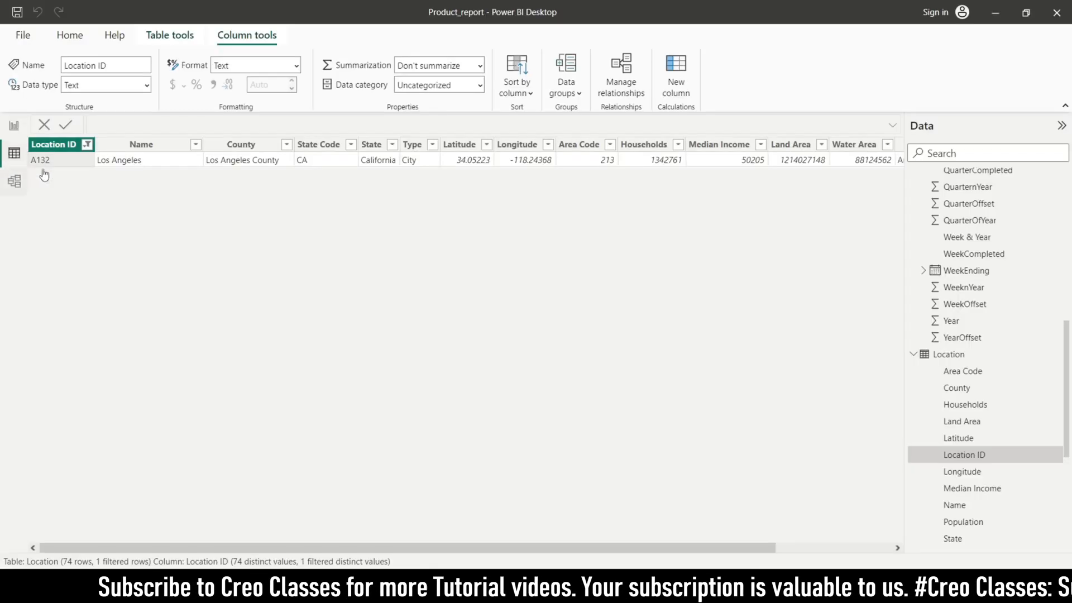
left_click(87, 144)
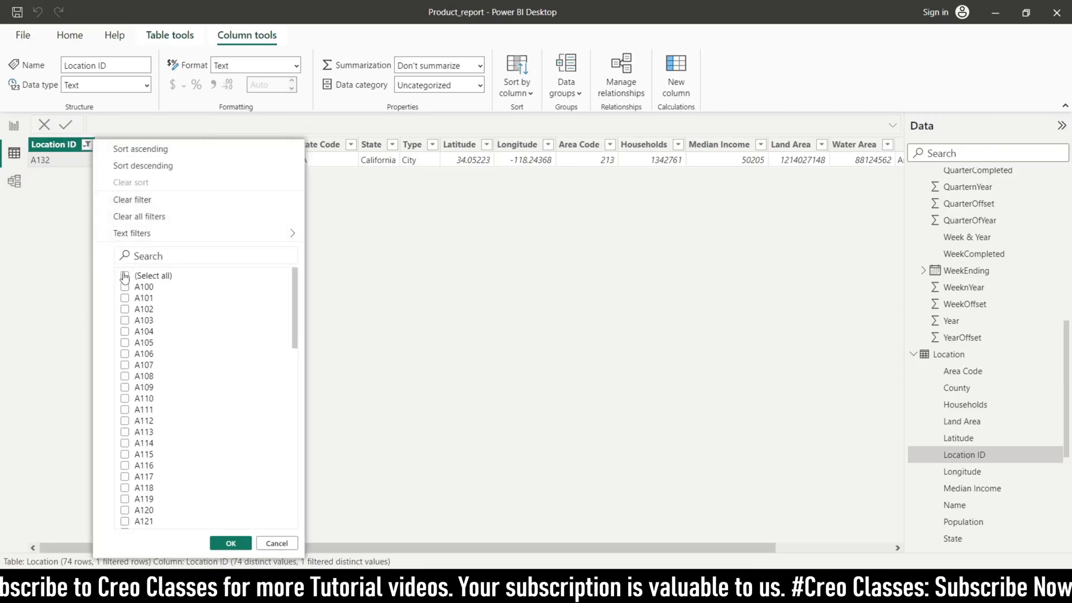
left_click(125, 276)
left_click(231, 544)
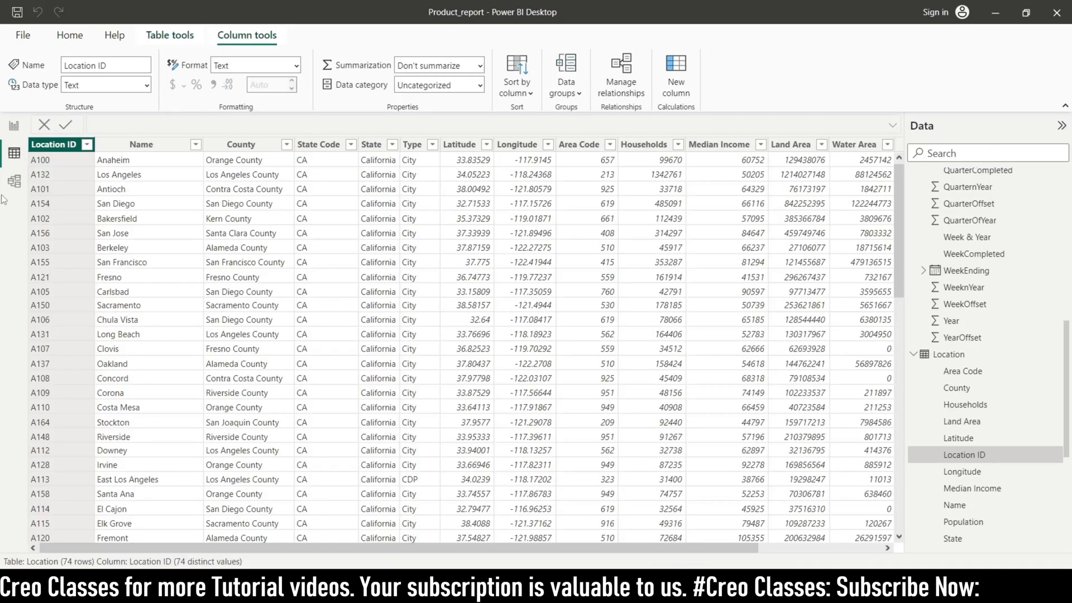
Open the Location–Sales relationship's settings from the model diagram and examine the available cardinality options.
left_click(14, 181)
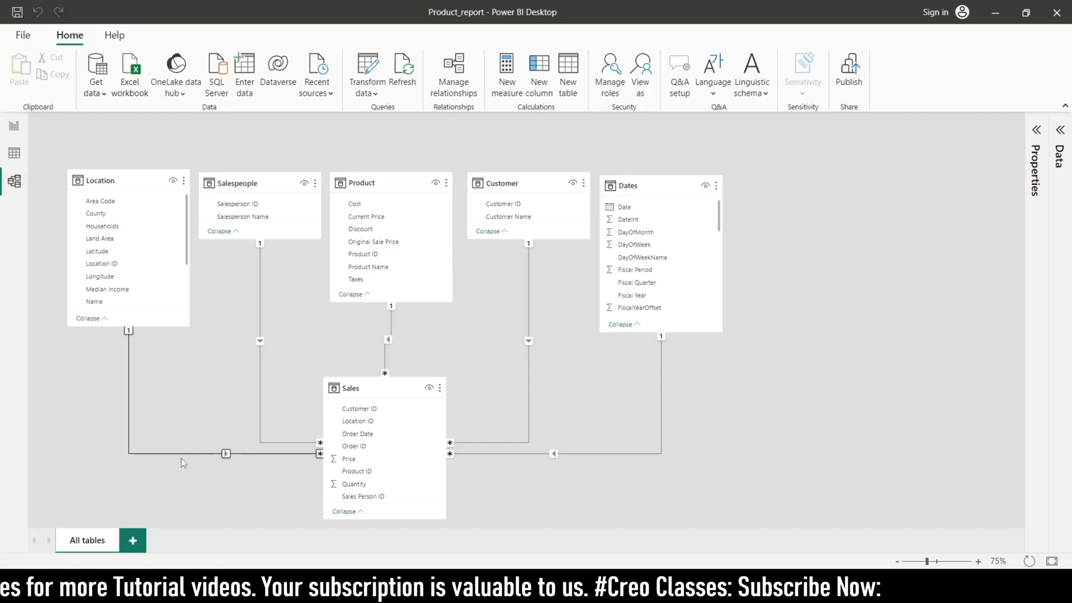
double_click(201, 454)
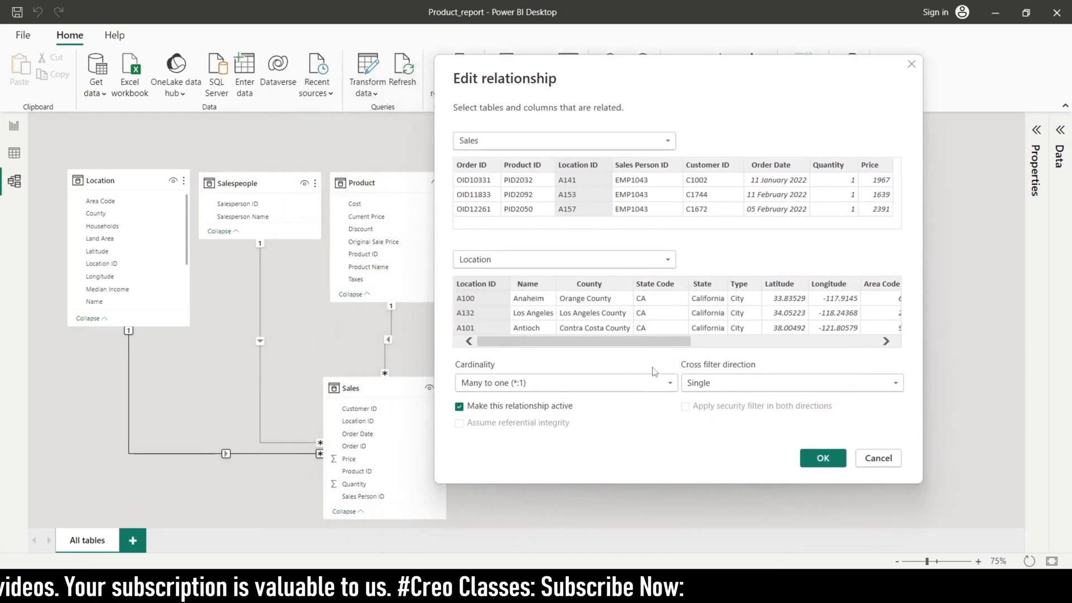
left_click(664, 390)
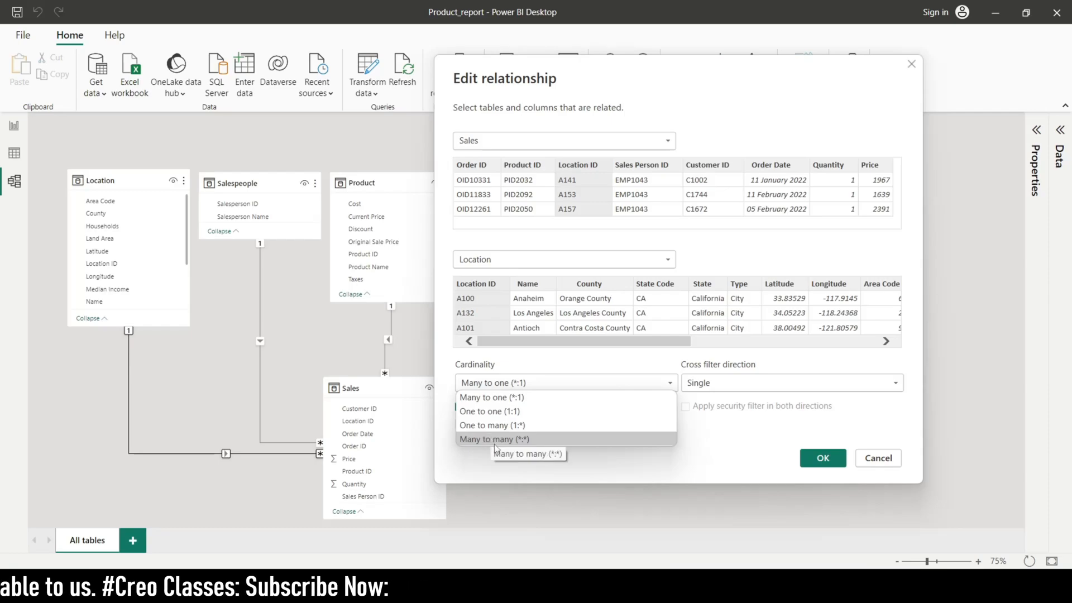
left_click(708, 456)
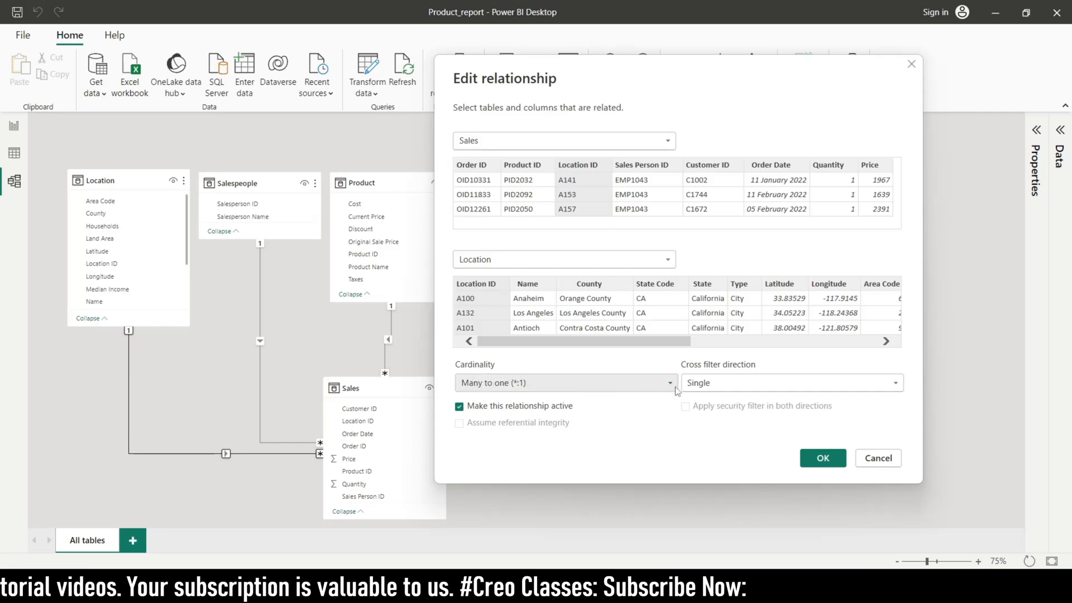
left_click(653, 384)
left_click(579, 381)
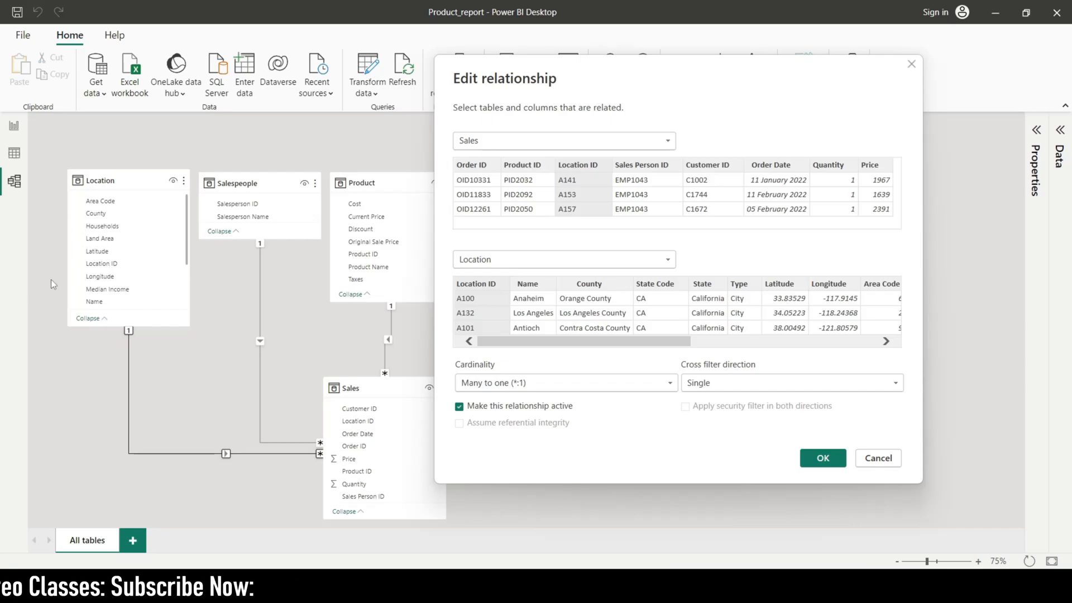
left_click(654, 385)
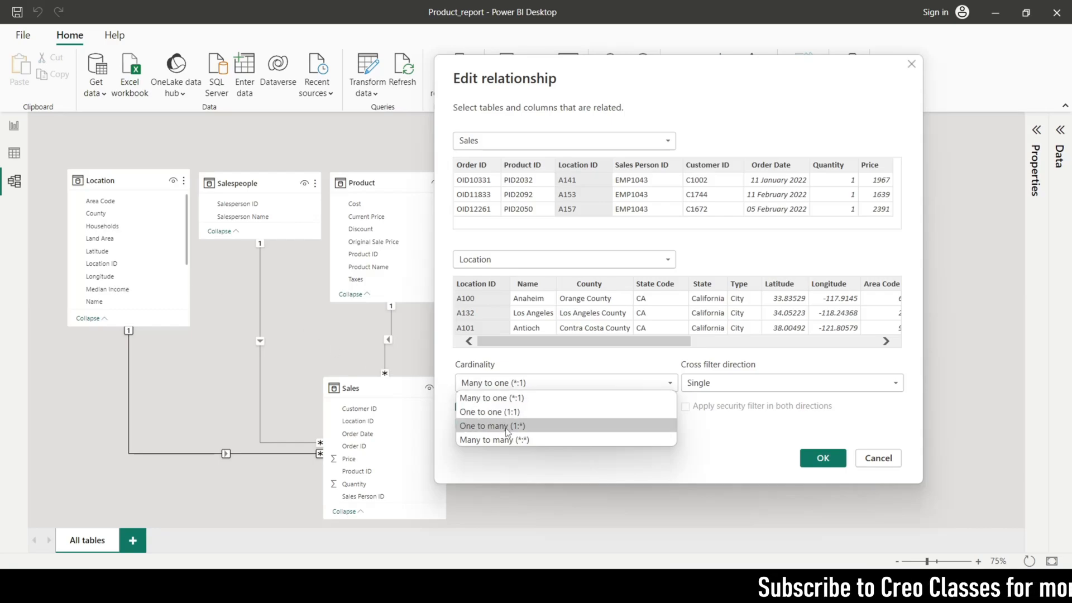
left_click(571, 379)
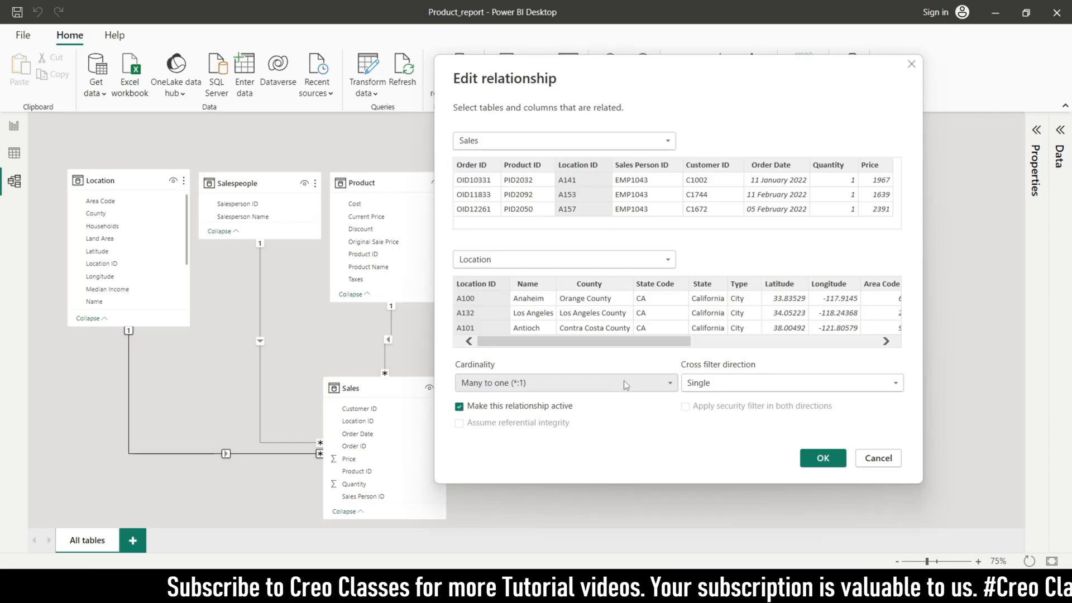
Set the Location–Sales relationship's cross filter direction to Both and apply the change.
left_click(851, 385)
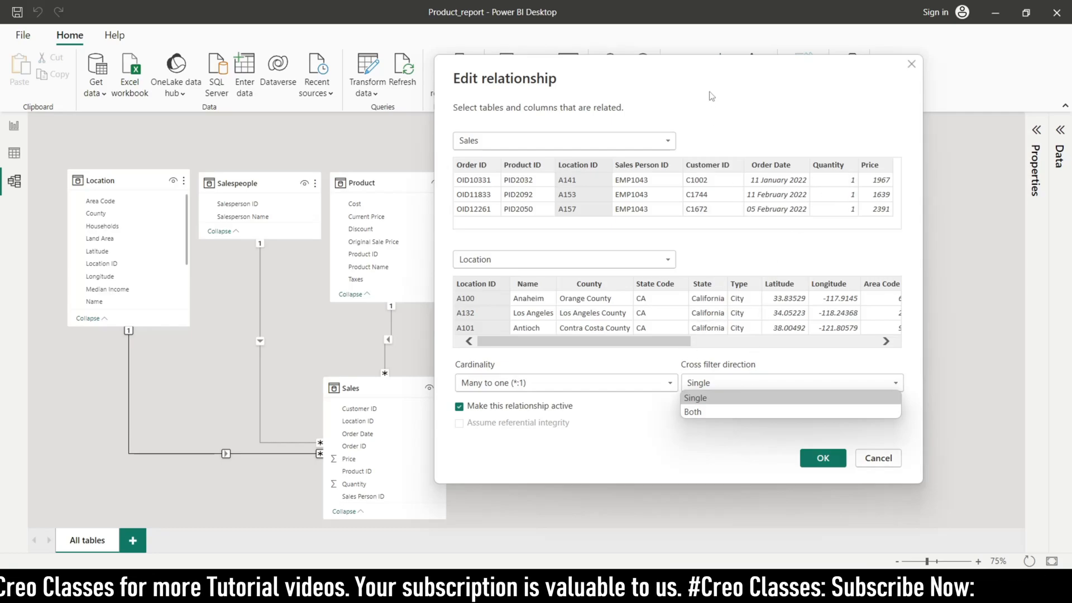
left_click_drag(723, 81, 770, 125)
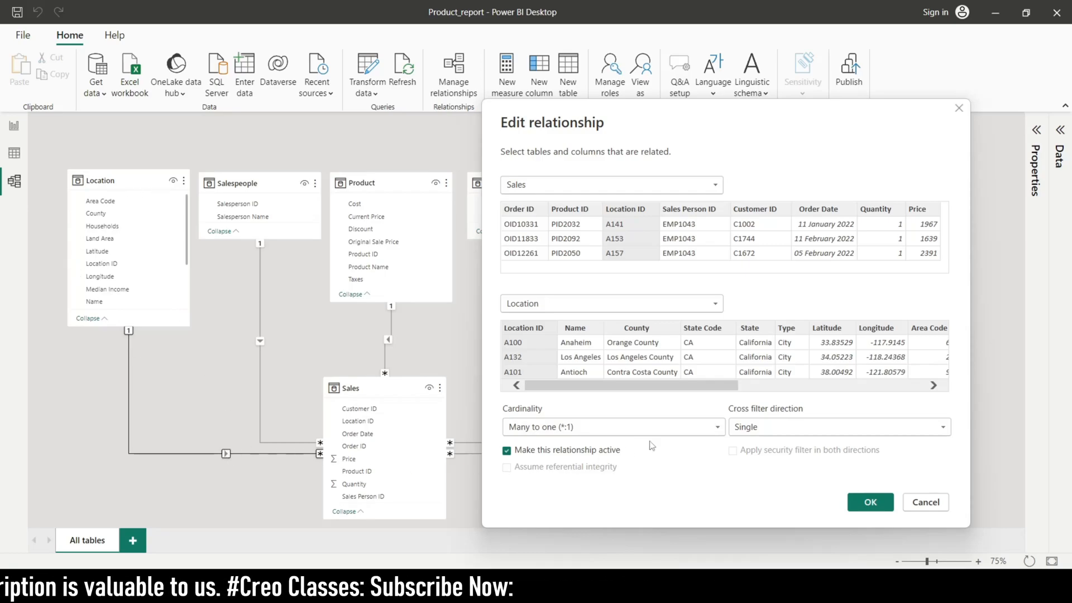
left_click(762, 425)
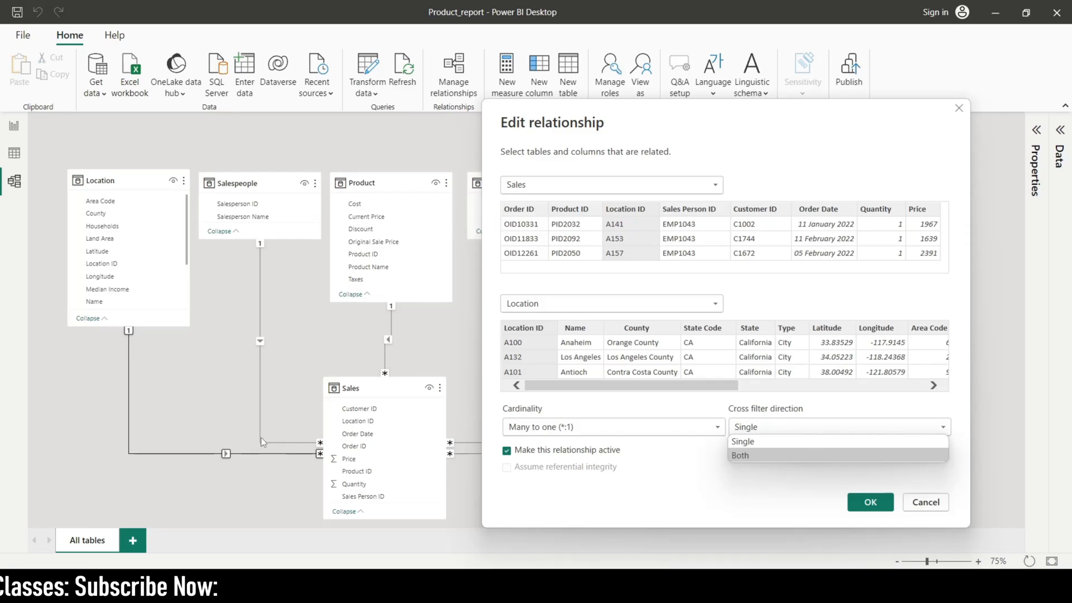
left_click(768, 455)
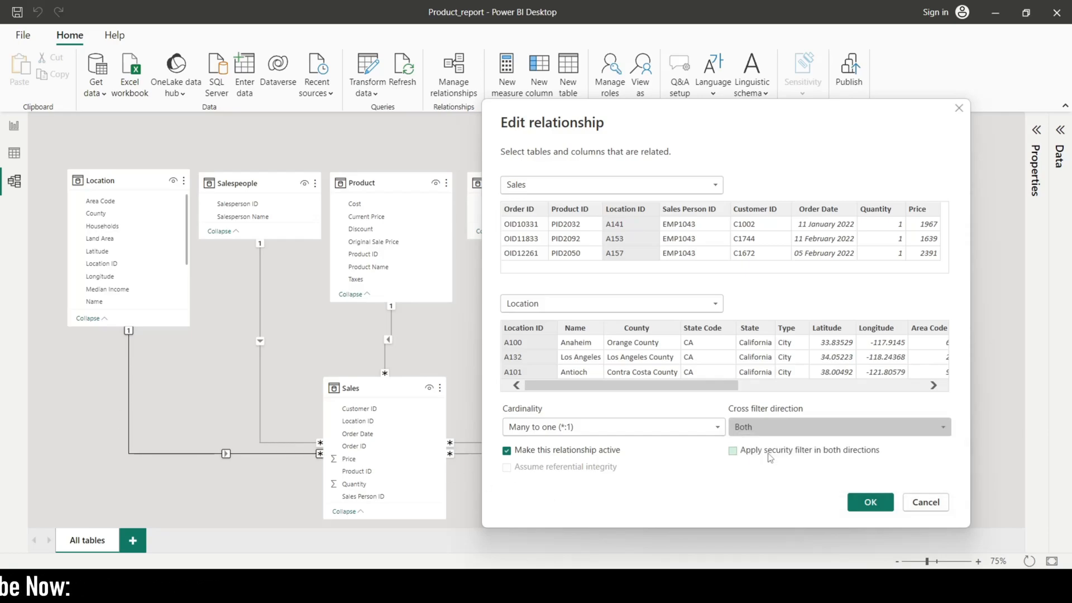
left_click(862, 504)
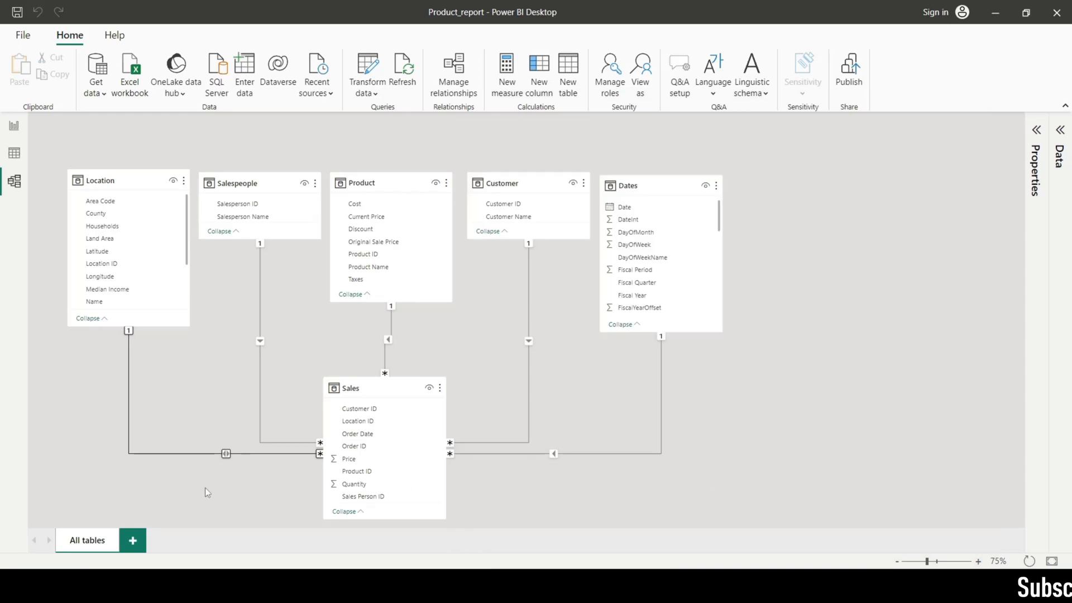
Examine the cross filter direction marker on the Location–Sales relationship line and the fields of the Location table.
scroll(195, 470, "up", 3)
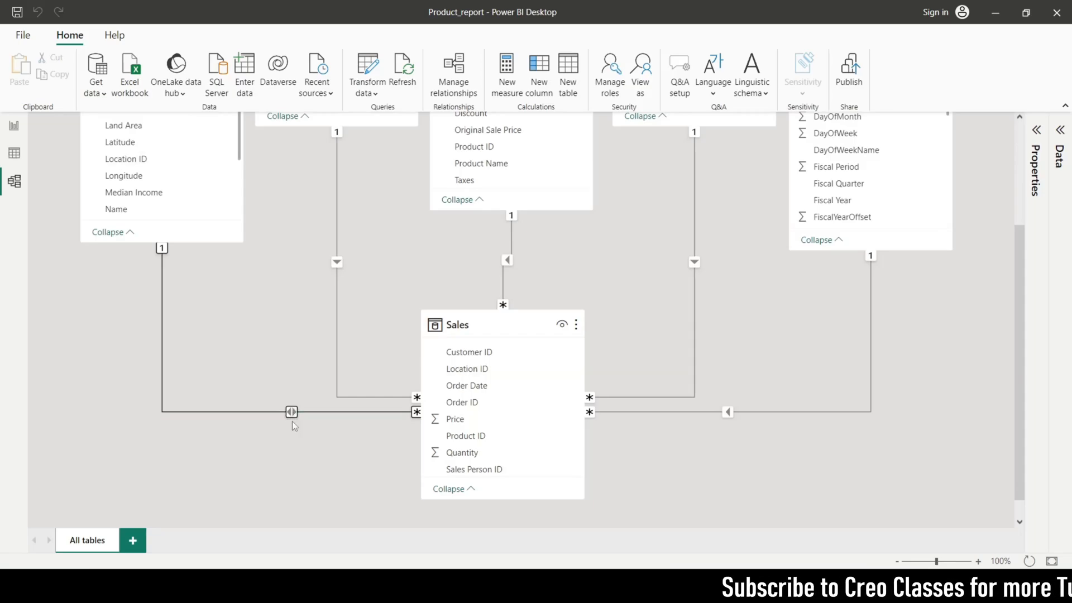
scroll(310, 447, "up", 3)
scroll(313, 441, "down", 3)
scroll(319, 435, "up", 1)
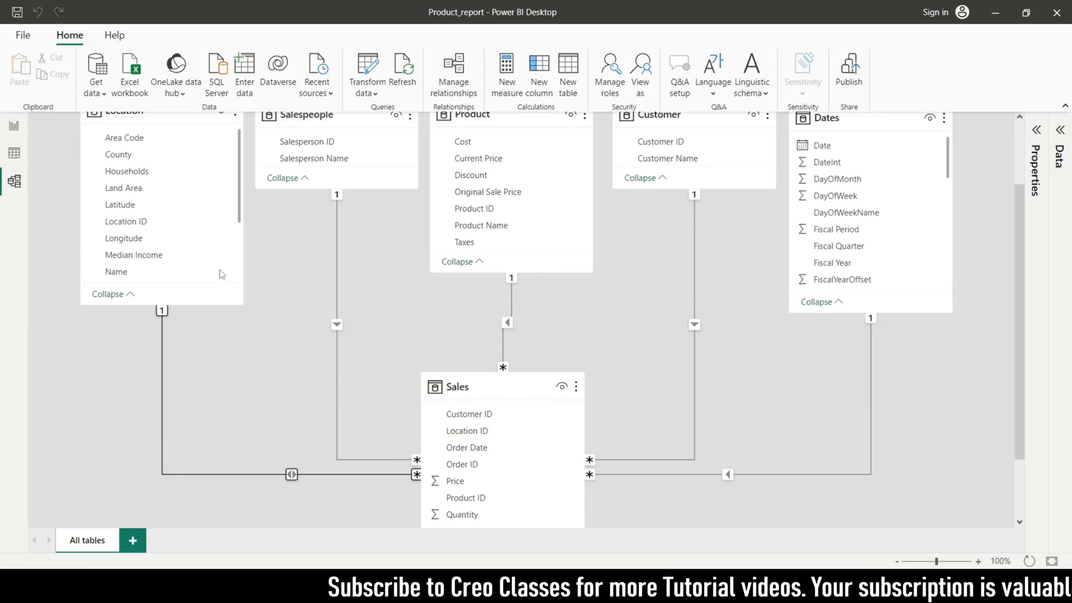
scroll(205, 281, "up", 1)
scroll(207, 281, "down", 3)
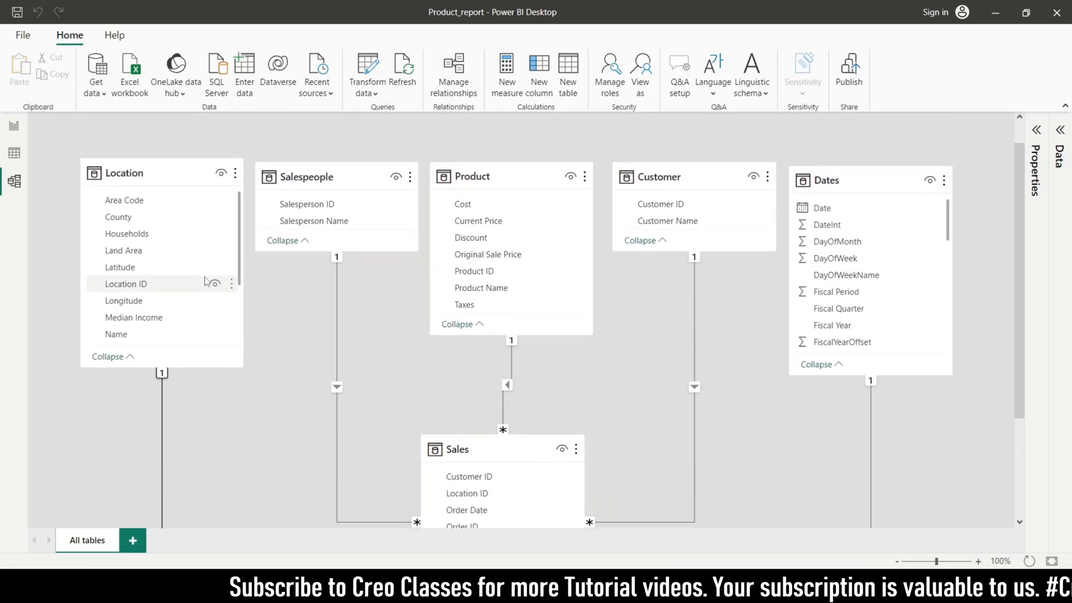
scroll(210, 281, "down", 1)
scroll(218, 296, "up", 3)
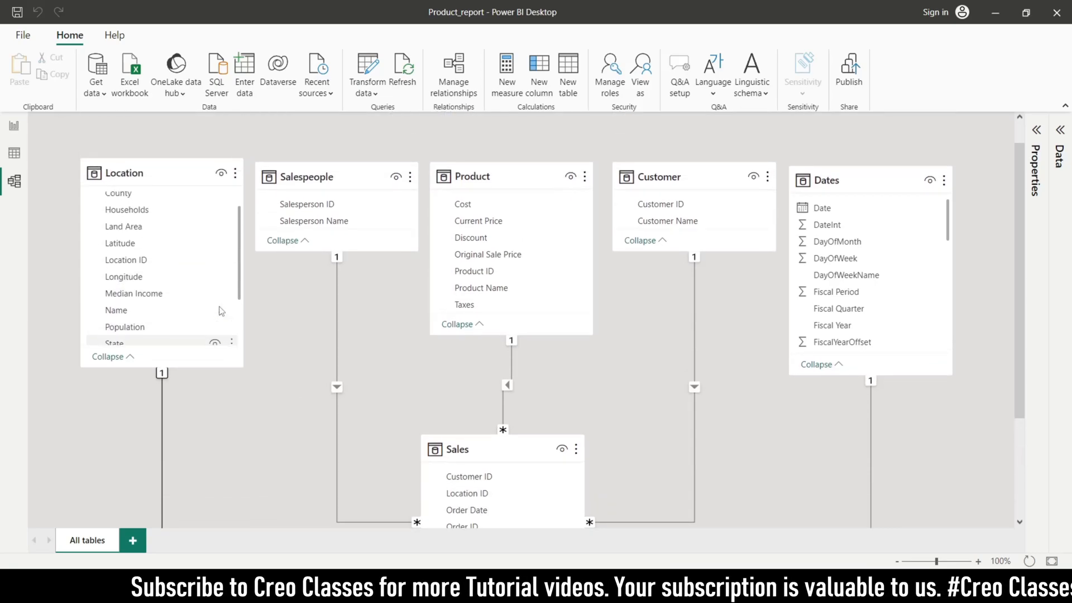
scroll(273, 323, "down", 1)
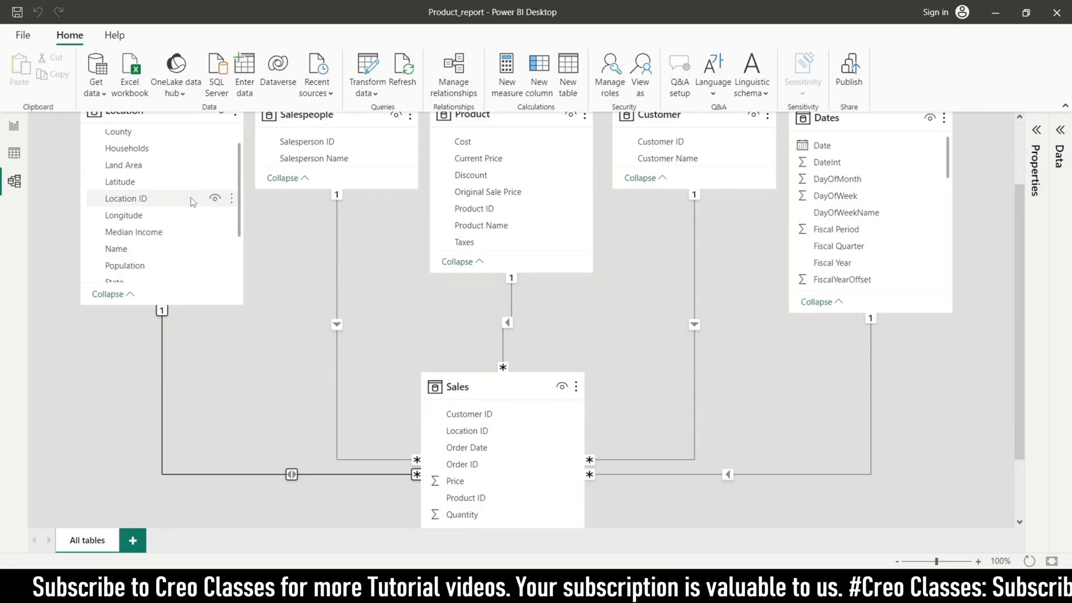
scroll(327, 373, "down", 1)
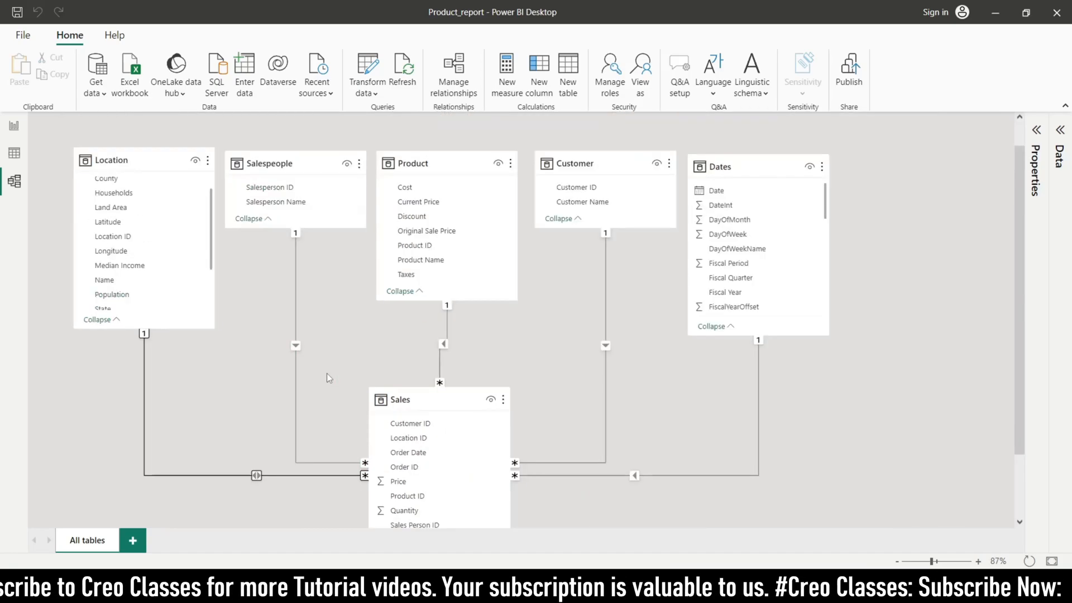
Set the Location–Sales relationship's cross filter direction back to Single and apply the change.
double_click(269, 477)
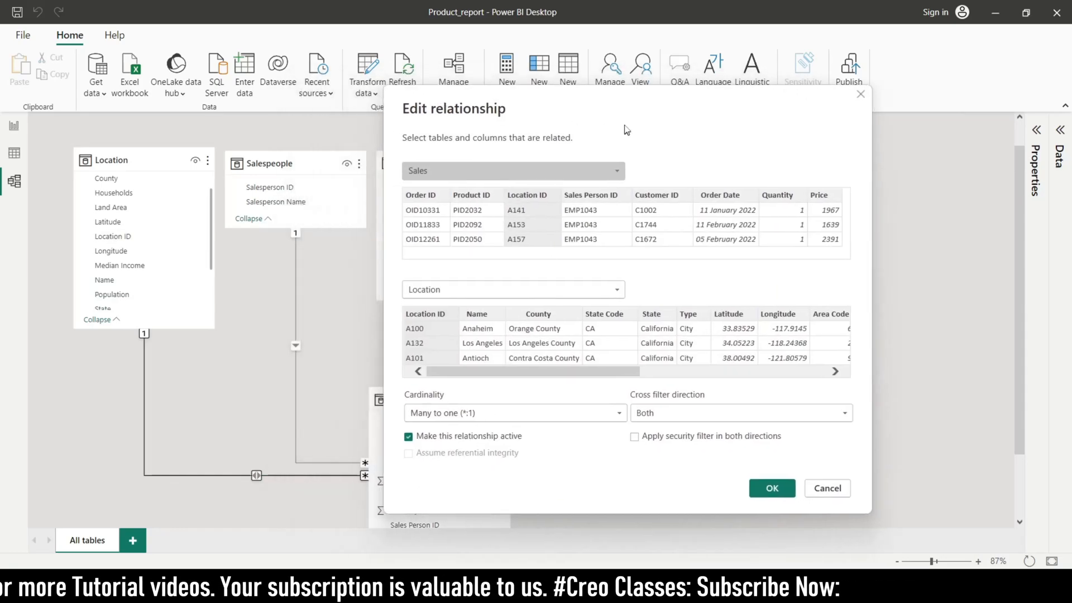
left_click(709, 419)
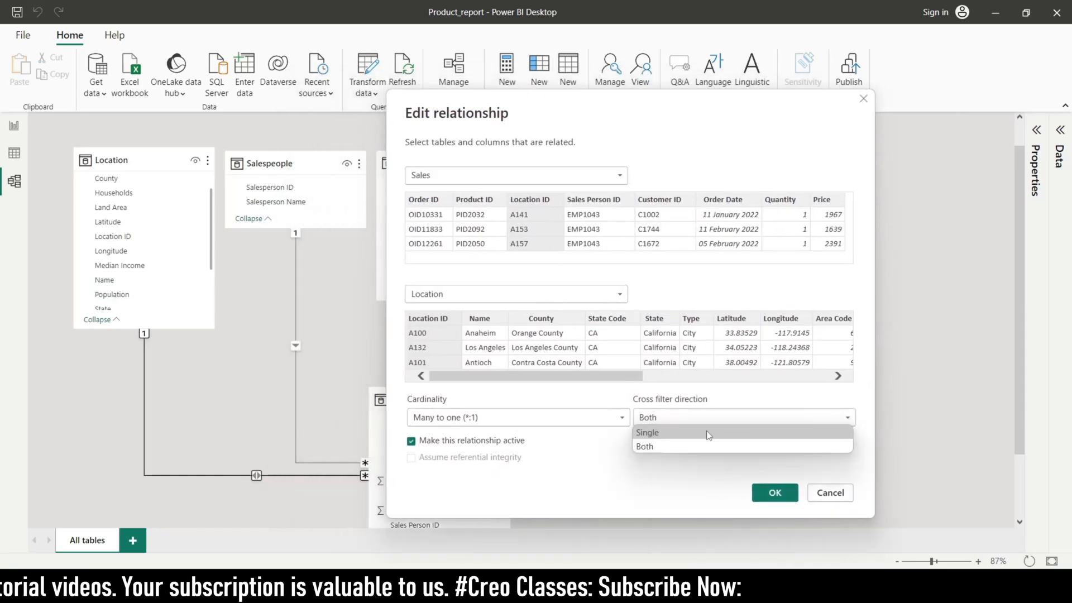
left_click(709, 432)
left_click_drag(591, 109, 708, 109)
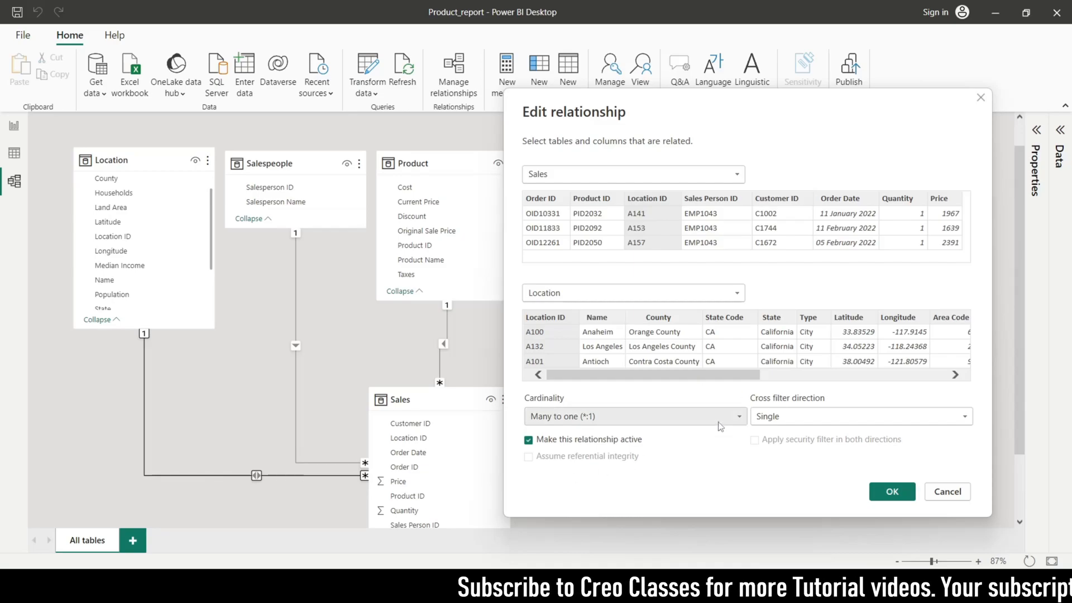
left_click(892, 492)
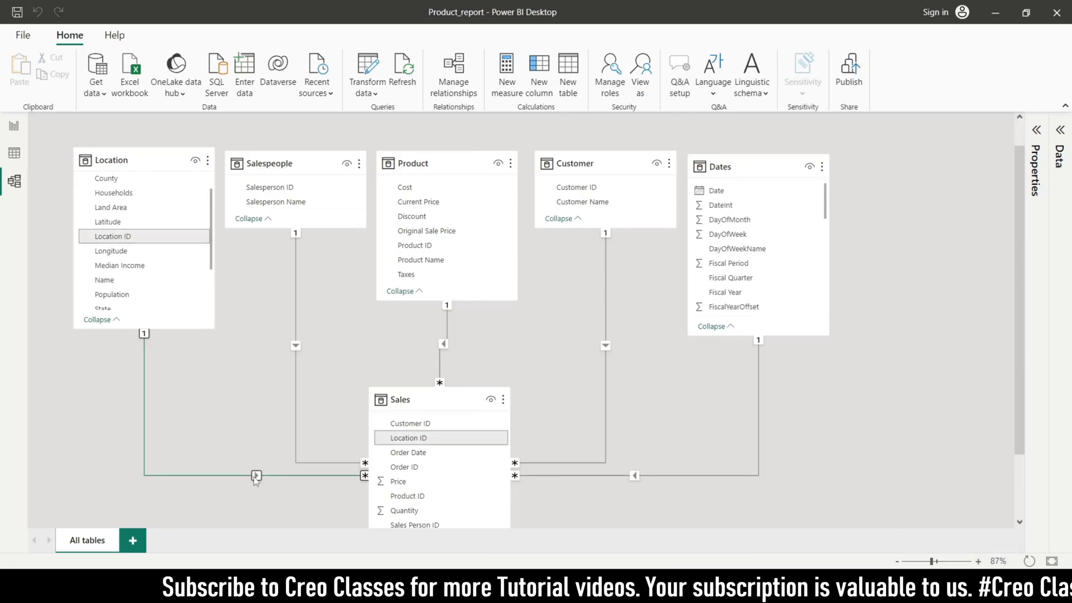
Make the Location–Sales relationship inactive and apply the change.
double_click(226, 476)
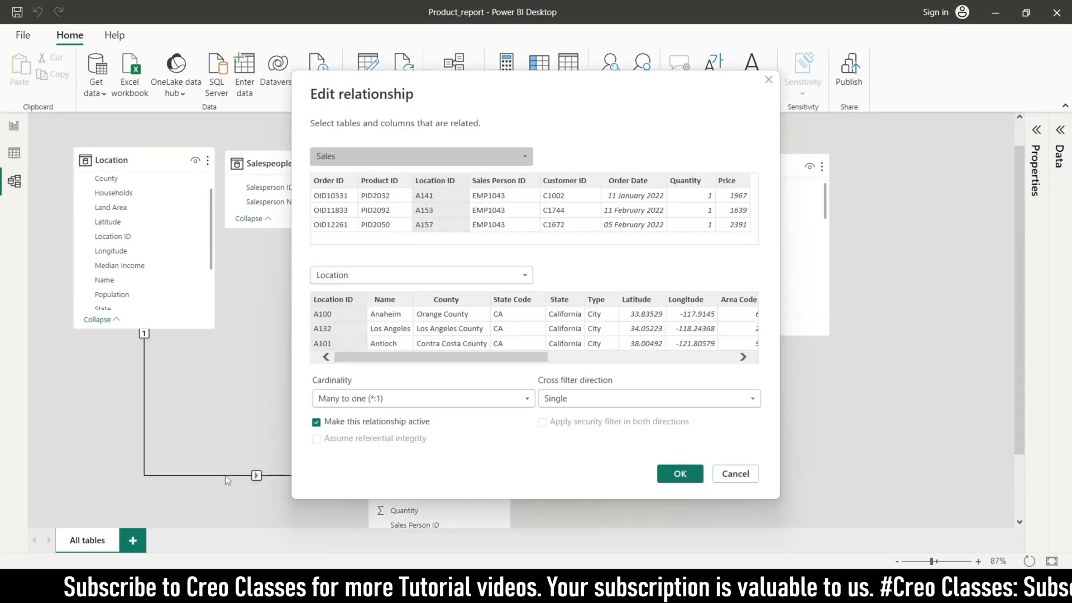
left_click_drag(620, 89, 810, 94)
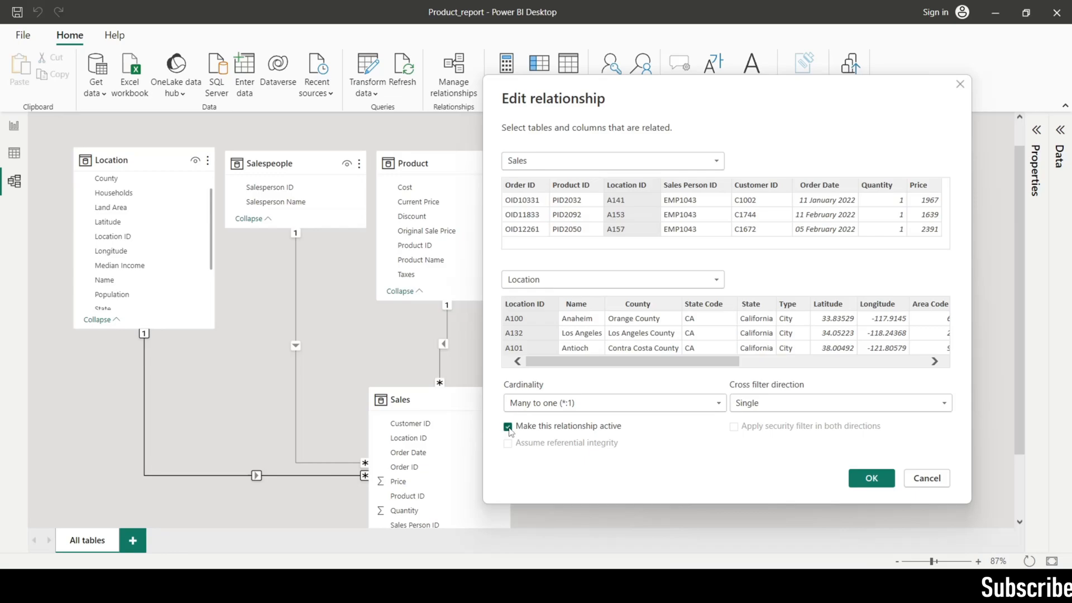
left_click(508, 427)
left_click(871, 478)
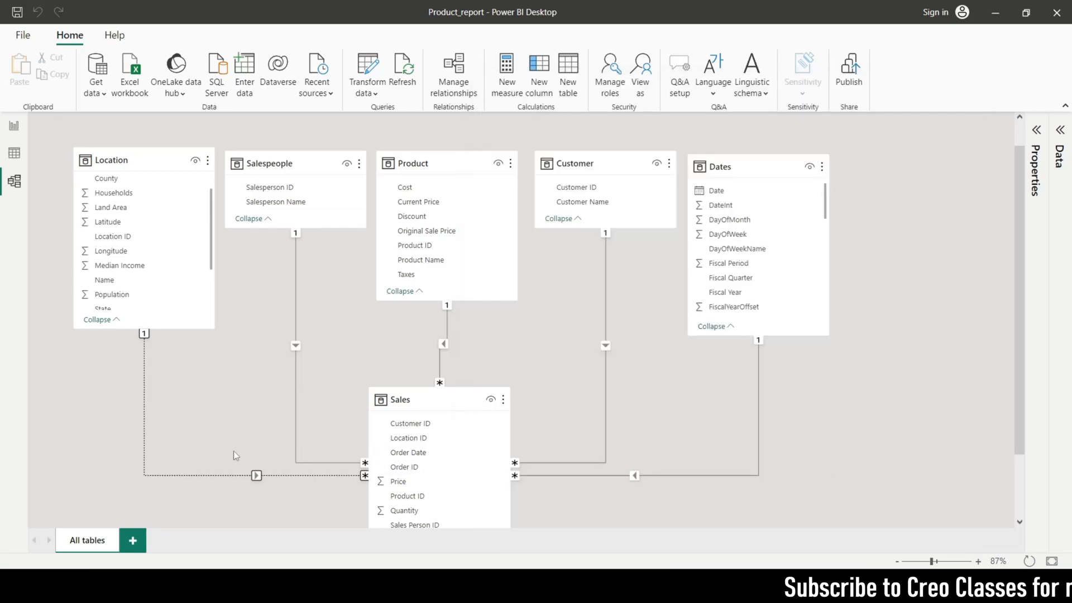
Reactivate the relationship between the Location and Sales tables and apply the change.
scroll(189, 455, "up", 2)
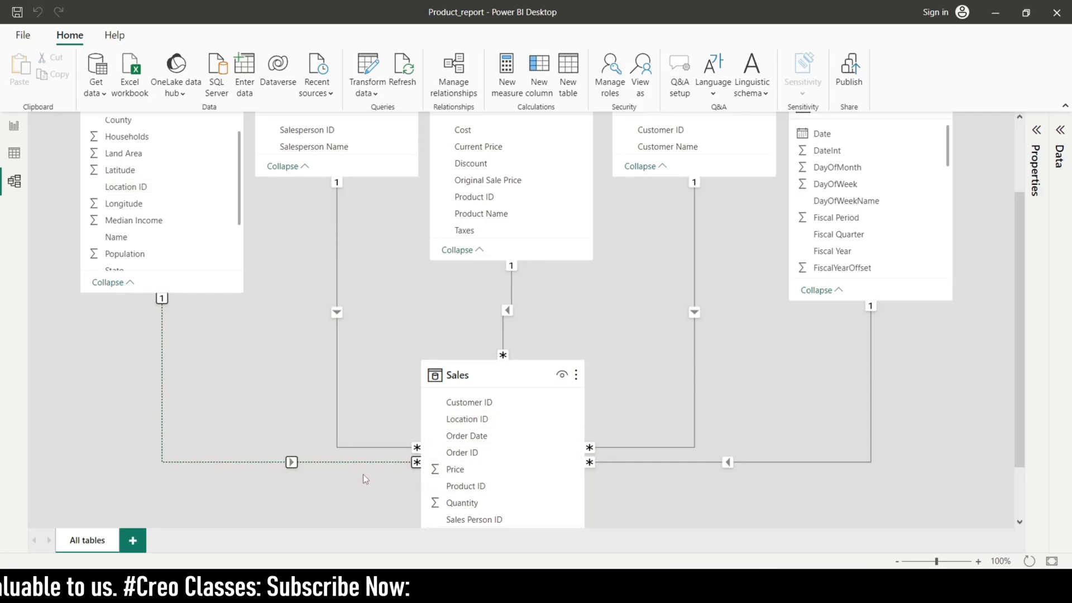
double_click(246, 462)
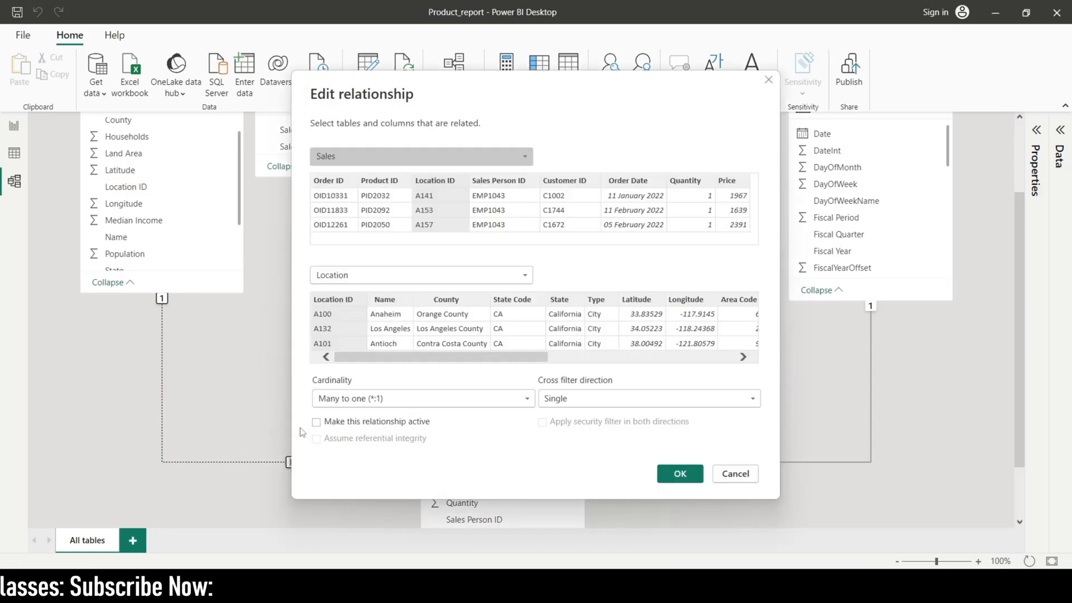
left_click(317, 422)
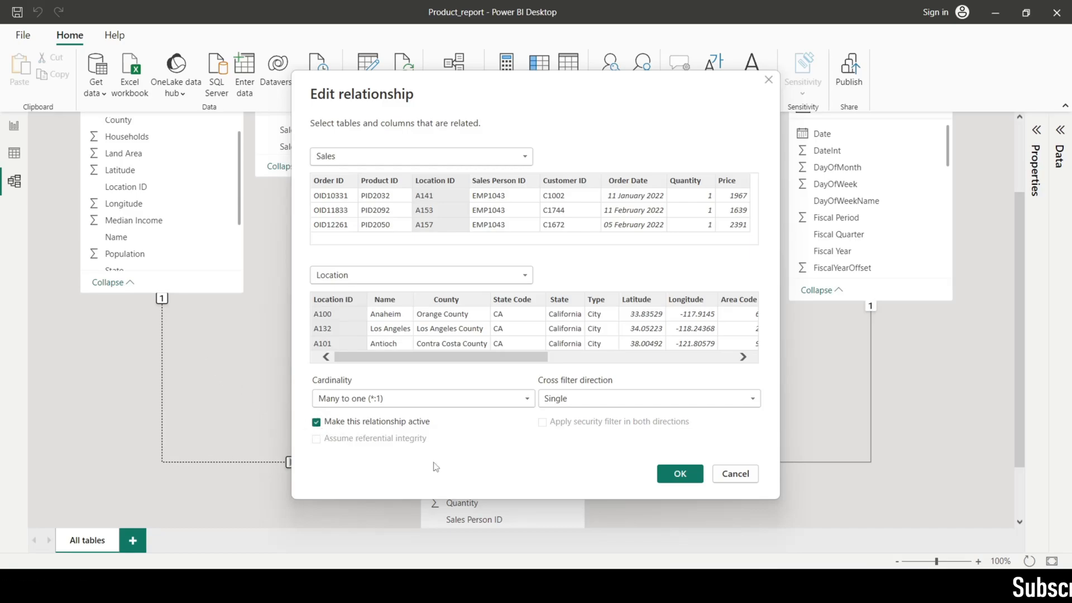
left_click(666, 476)
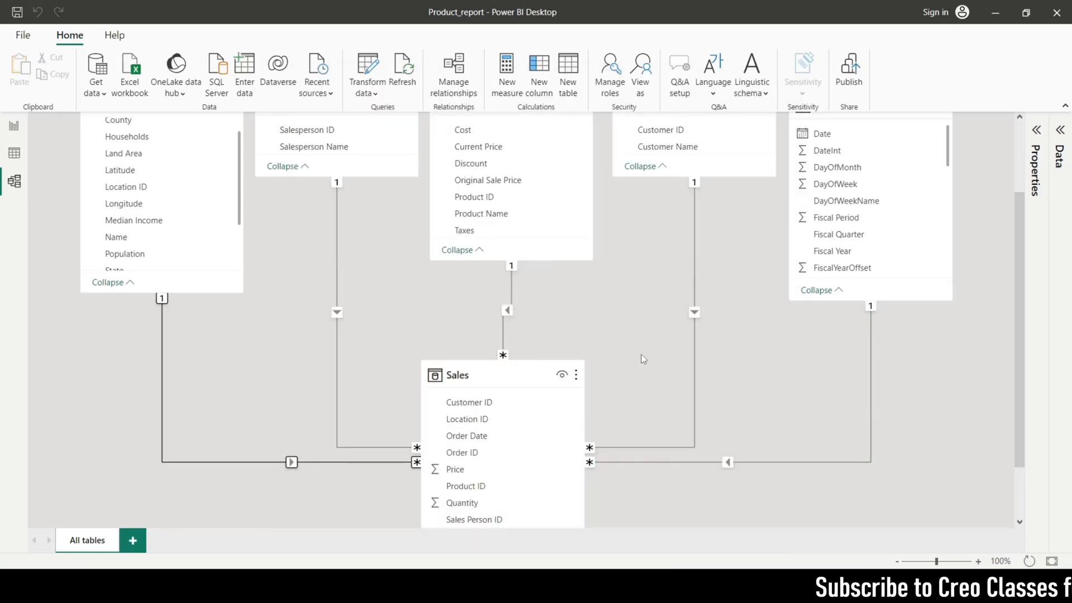
Show the whole model diagram again and display the card properties and the list of tables beside it.
scroll(626, 355, "up", 1)
scroll(615, 356, "down", 1, "ctrl")
scroll(552, 370, "down", 1)
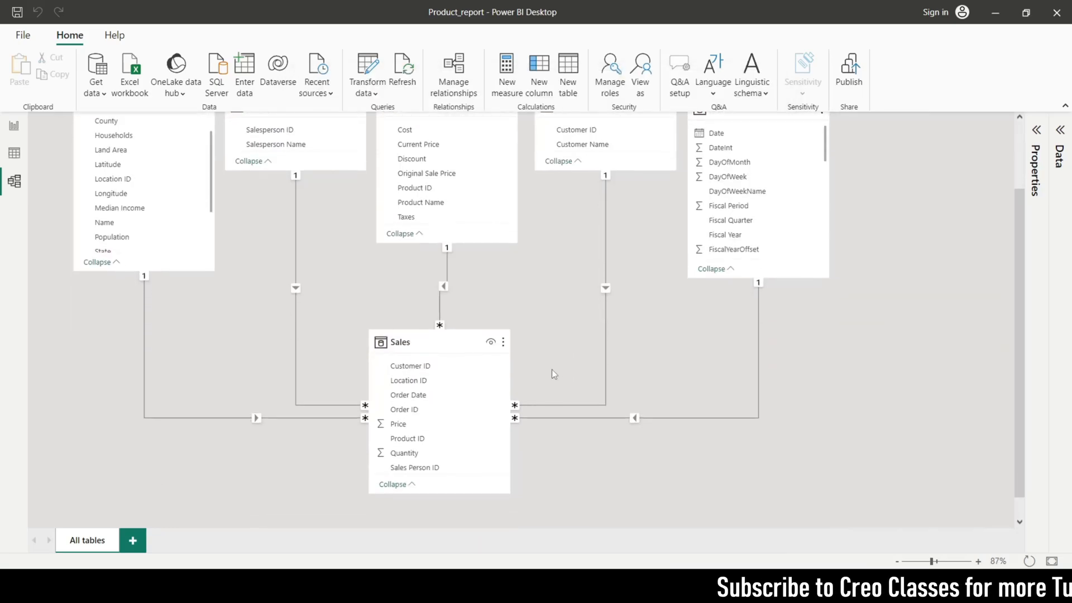
scroll(553, 368, "up", 1)
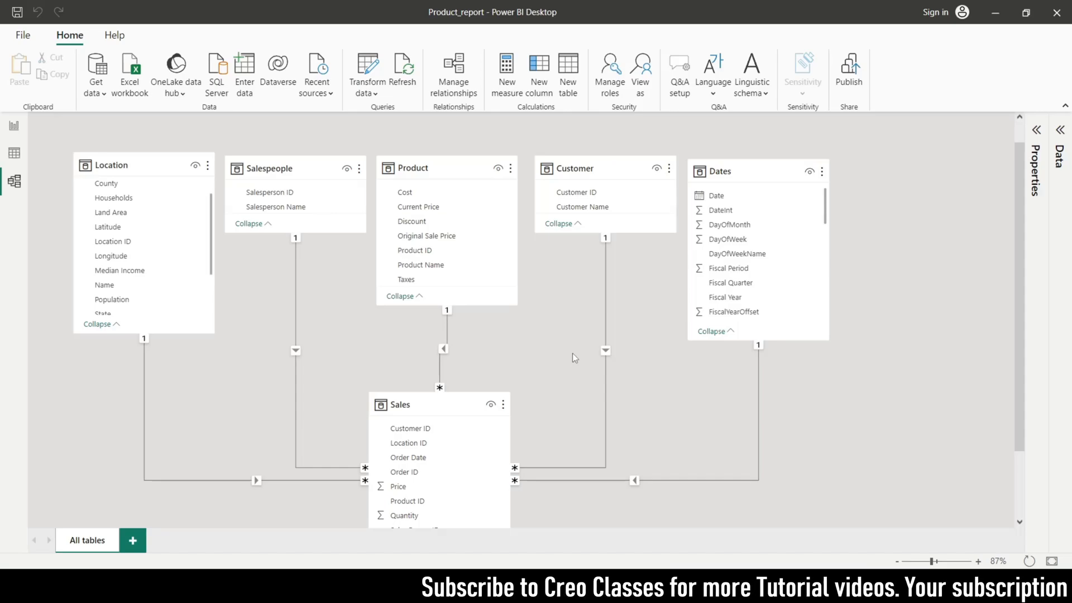
scroll(572, 353, "down", 1, "ctrl")
left_click(1036, 130)
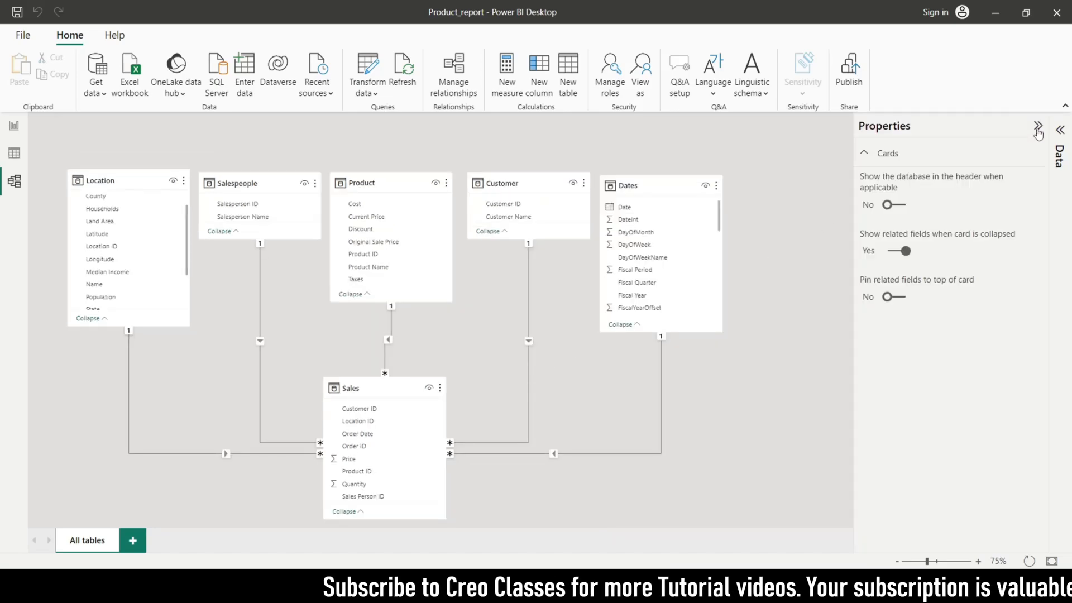
left_click(1060, 132)
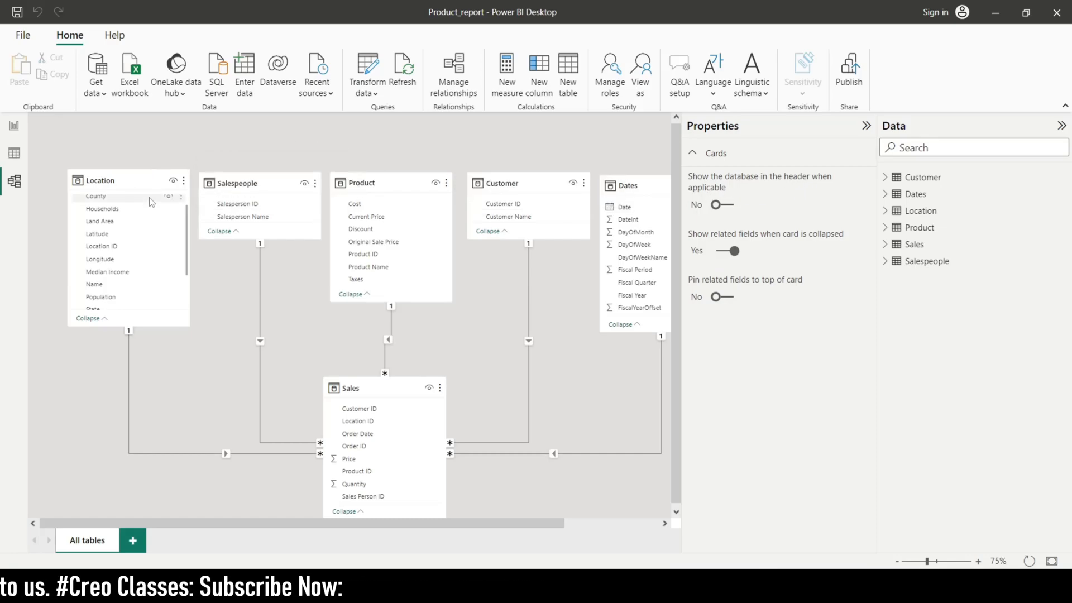
Look through the common data sources available for importing data, and leave the list without choosing one.
mouse_move(152, 185)
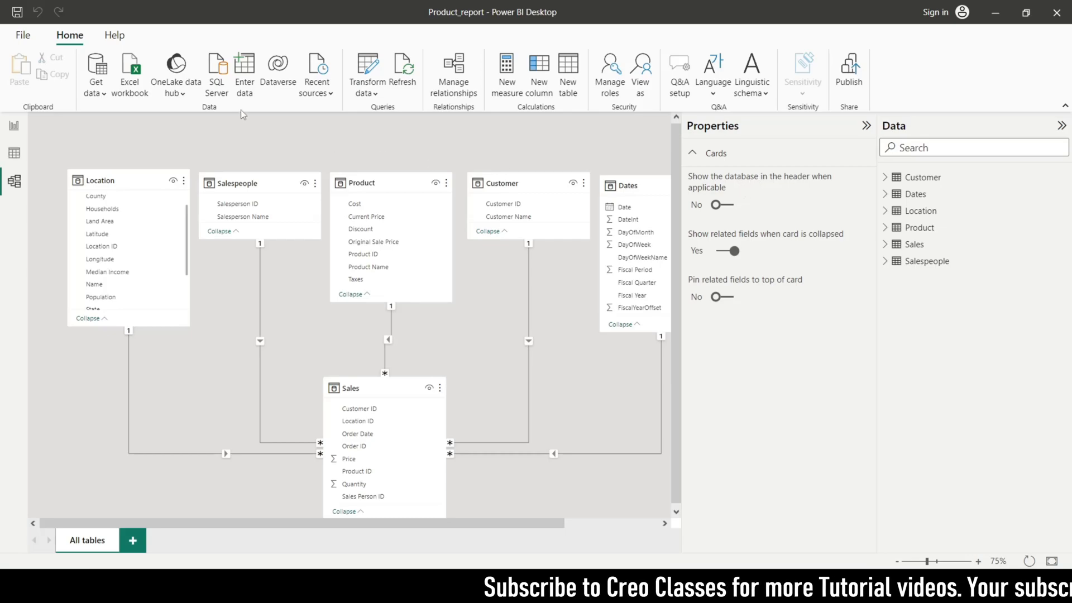
left_click(98, 96)
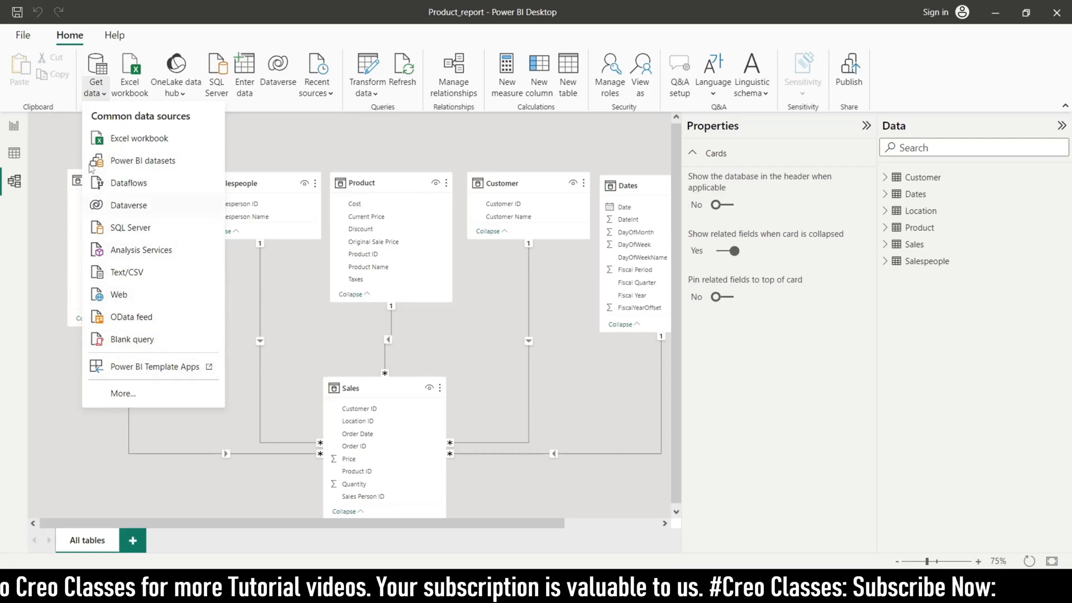
left_click(276, 141)
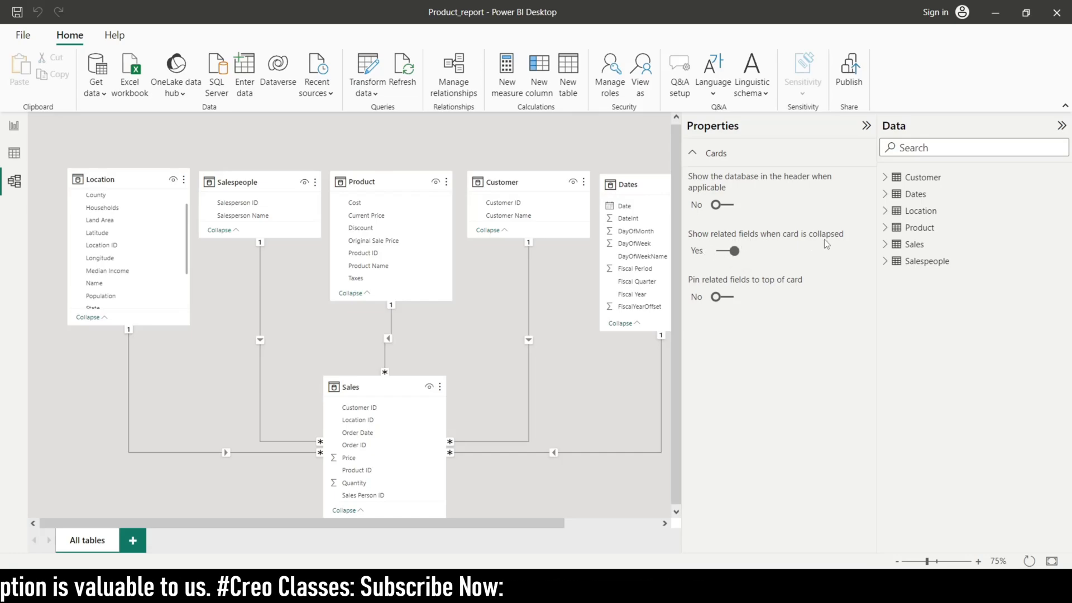
Turn off showing related fields on collapsed cards and collapse the Product, Customer, Dates, Salespeople, Location and Sales cards.
left_click(360, 293)
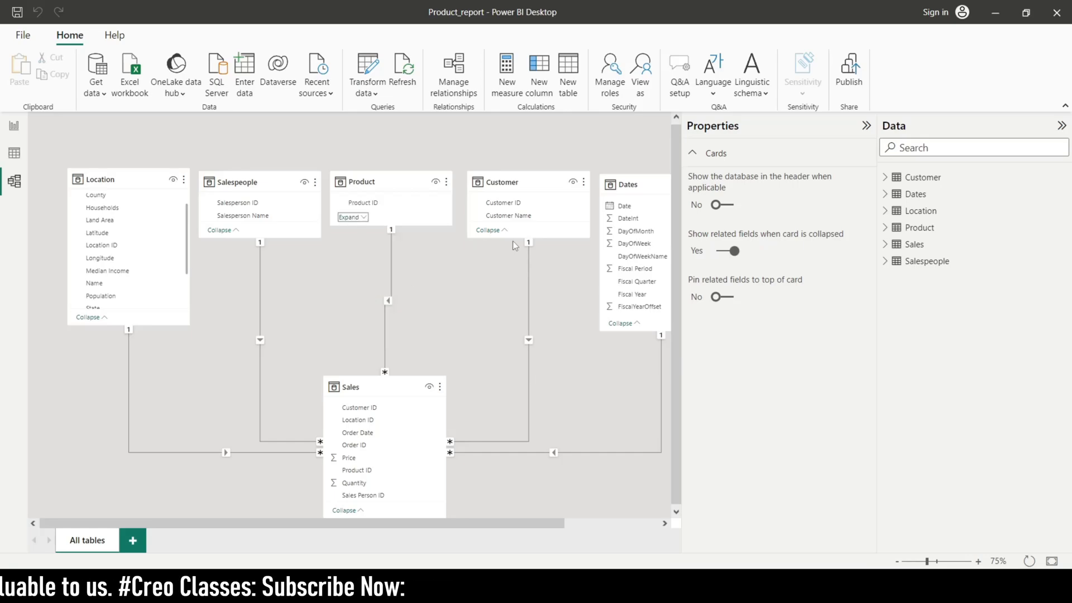
left_click(725, 251)
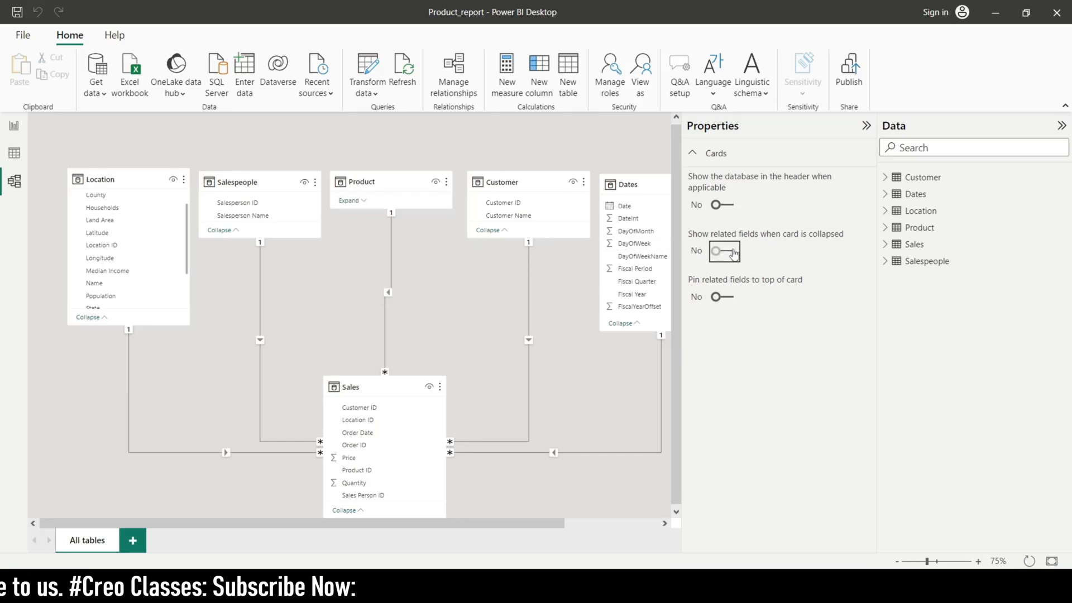
left_click(500, 236)
left_click(624, 324)
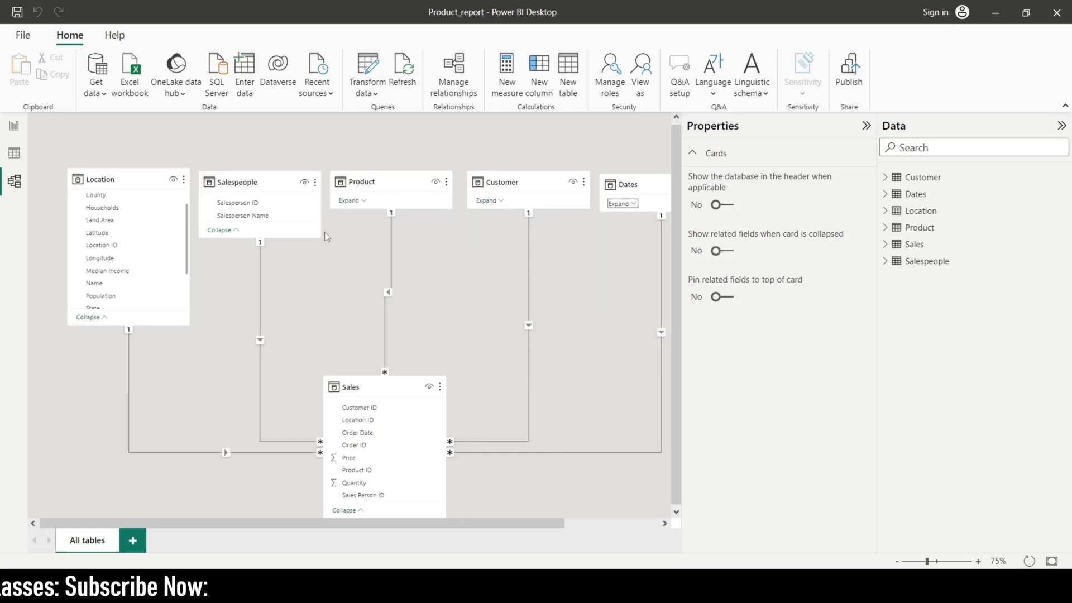
left_click(219, 230)
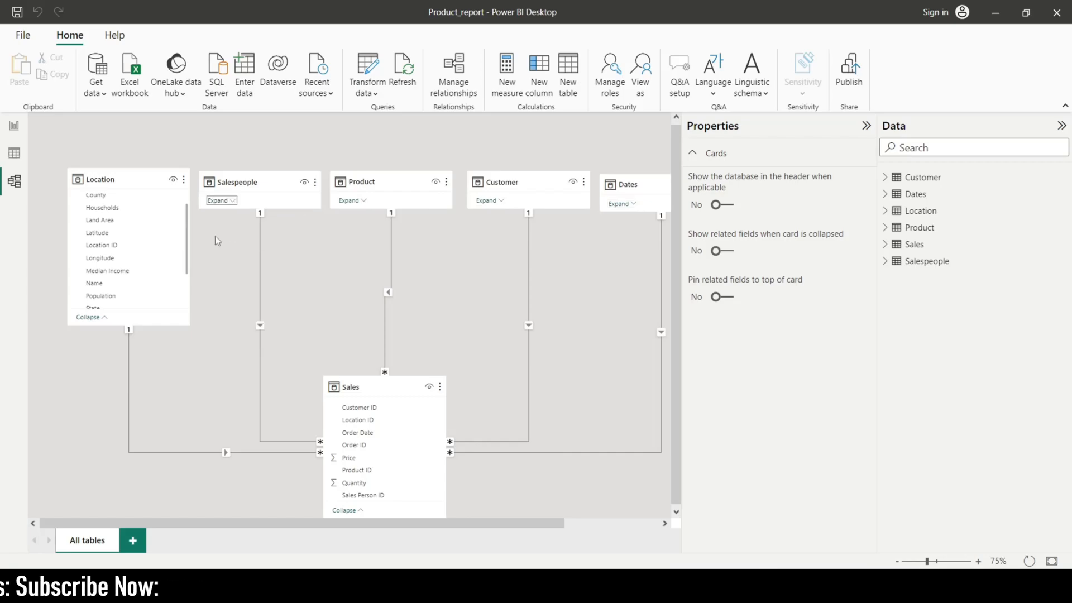
left_click(92, 317)
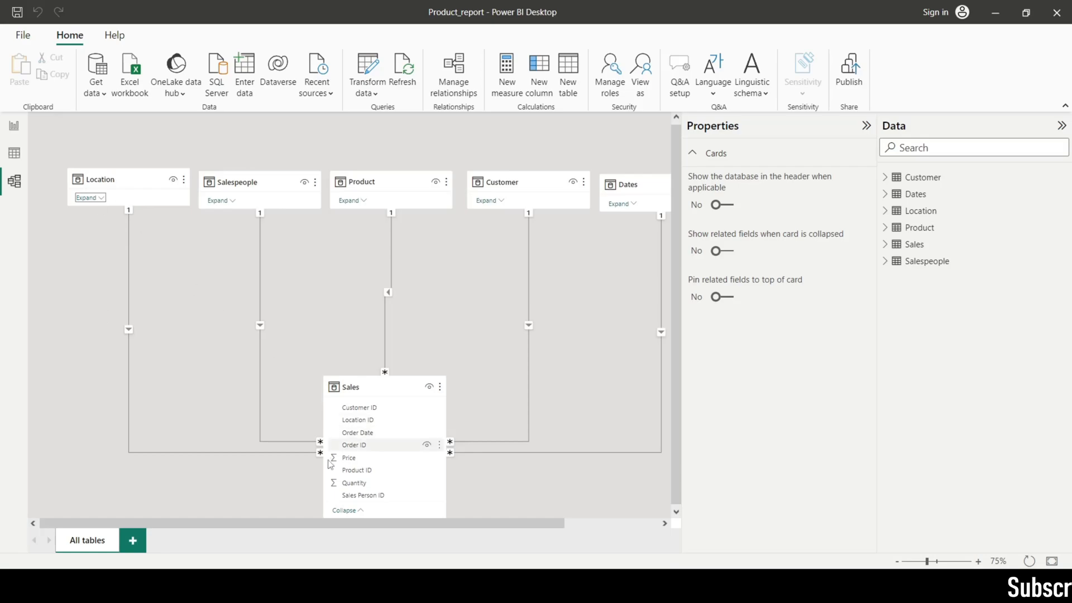
left_click(345, 509)
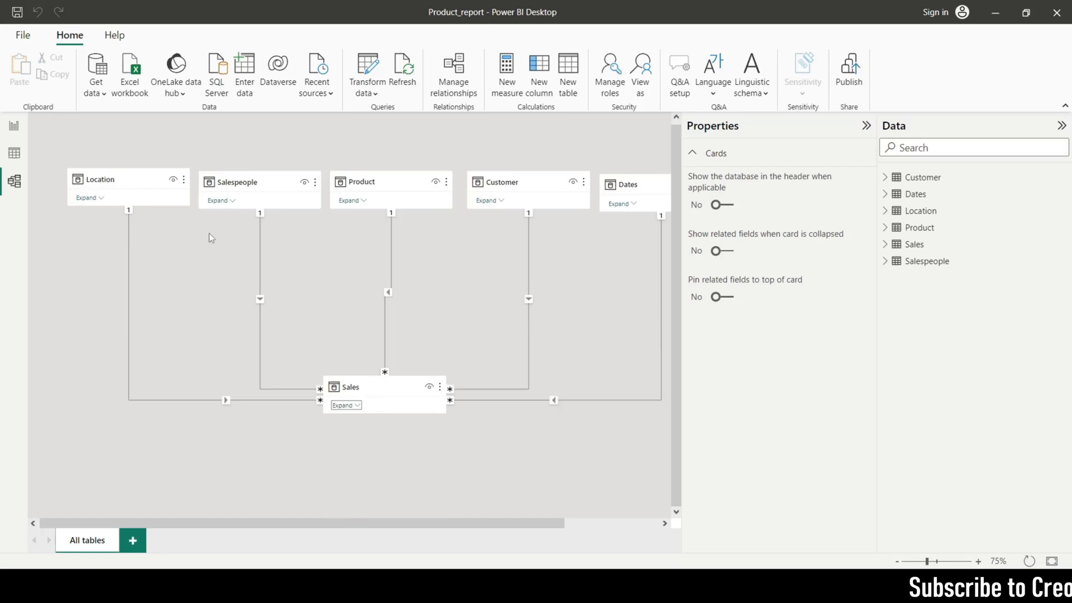
Expand the Salespeople and Location cards to show their fields, and collapse both again.
left_click(225, 202)
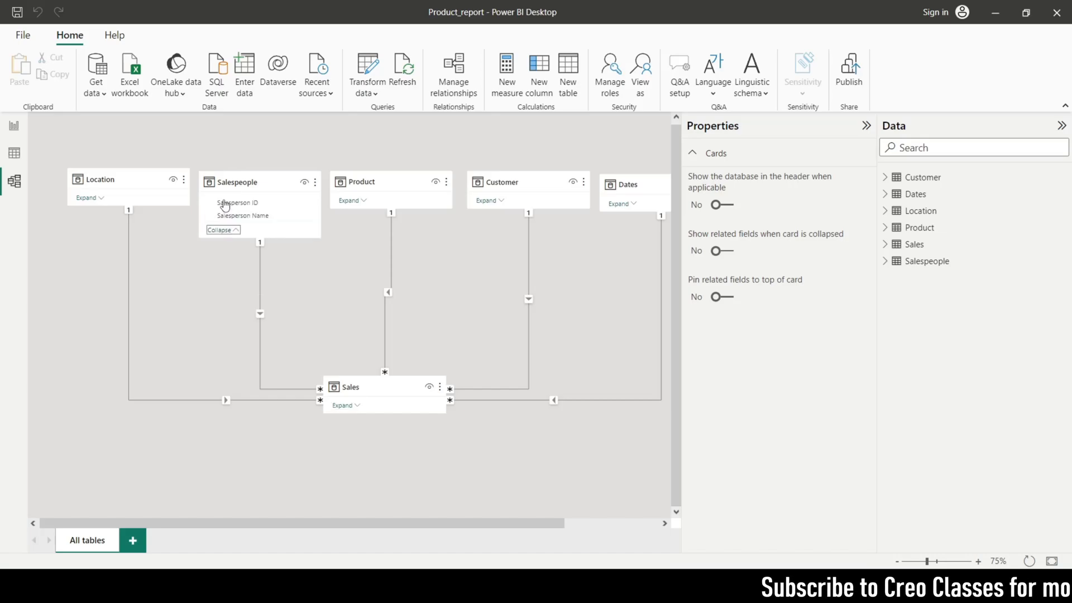
left_click(95, 198)
left_click(105, 316)
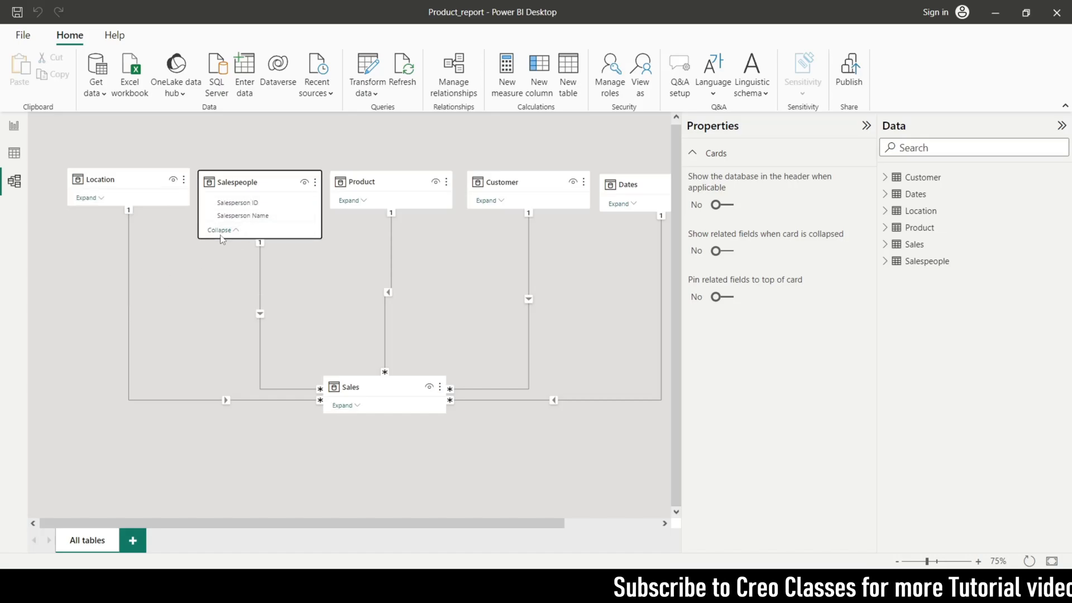
left_click(220, 230)
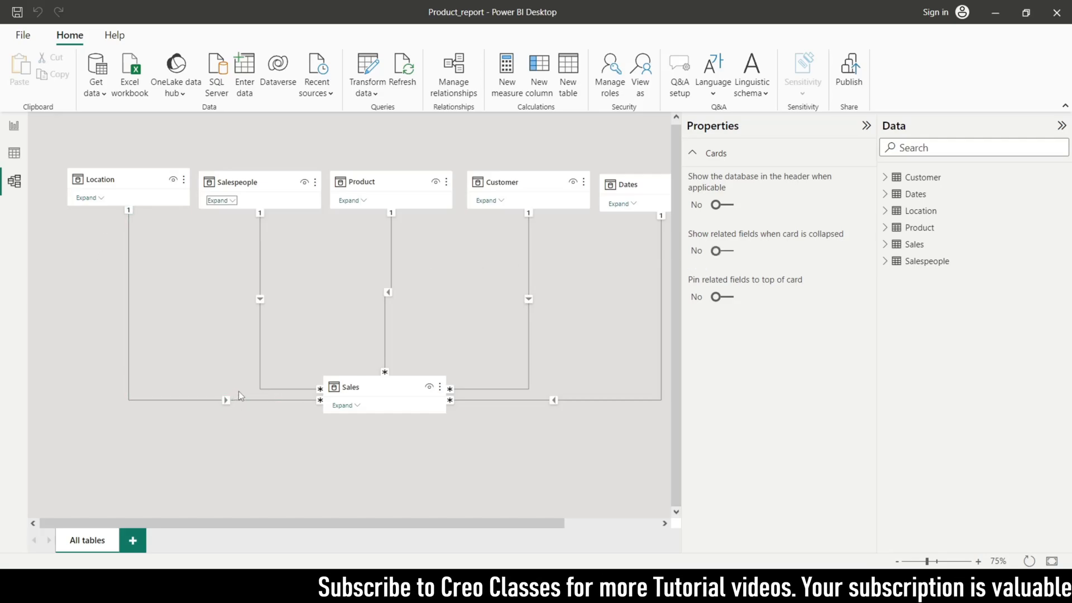
Expand the Location and Sales cards in the diagram to show the fields of both related tables.
left_click(95, 199)
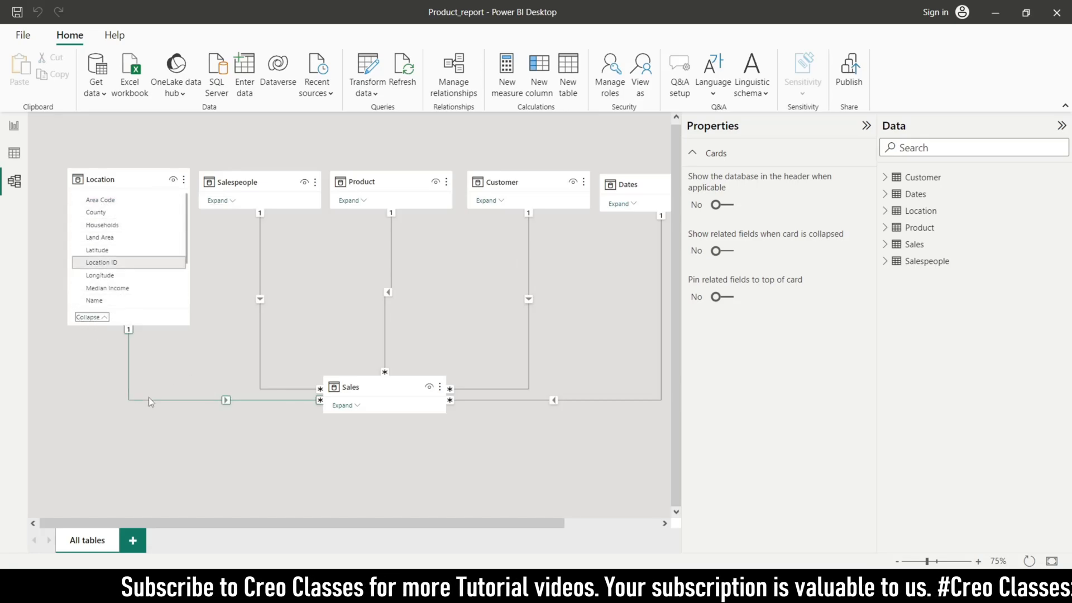
left_click(349, 408)
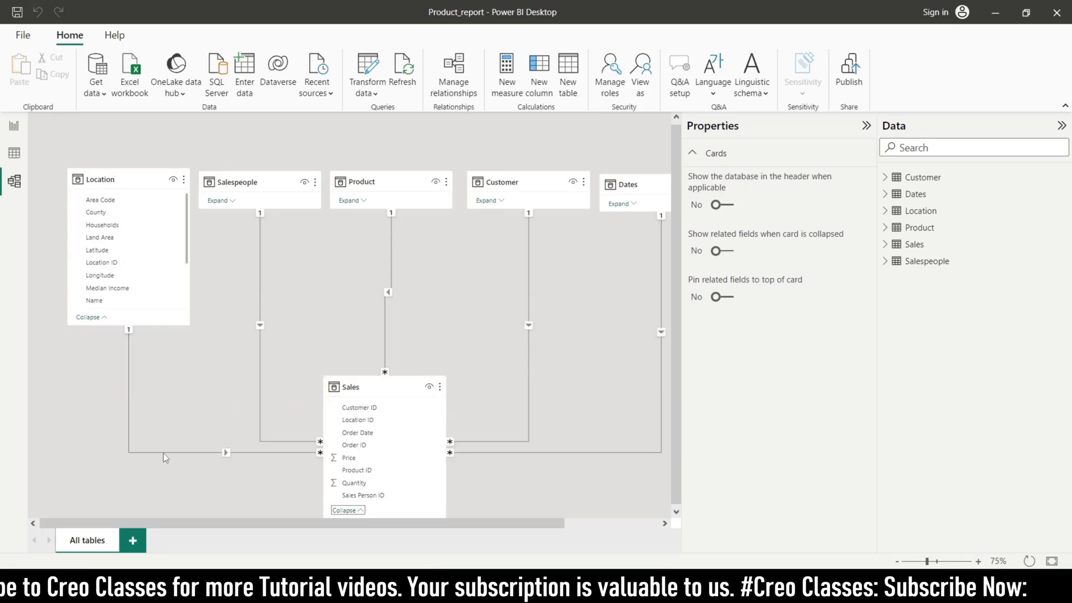